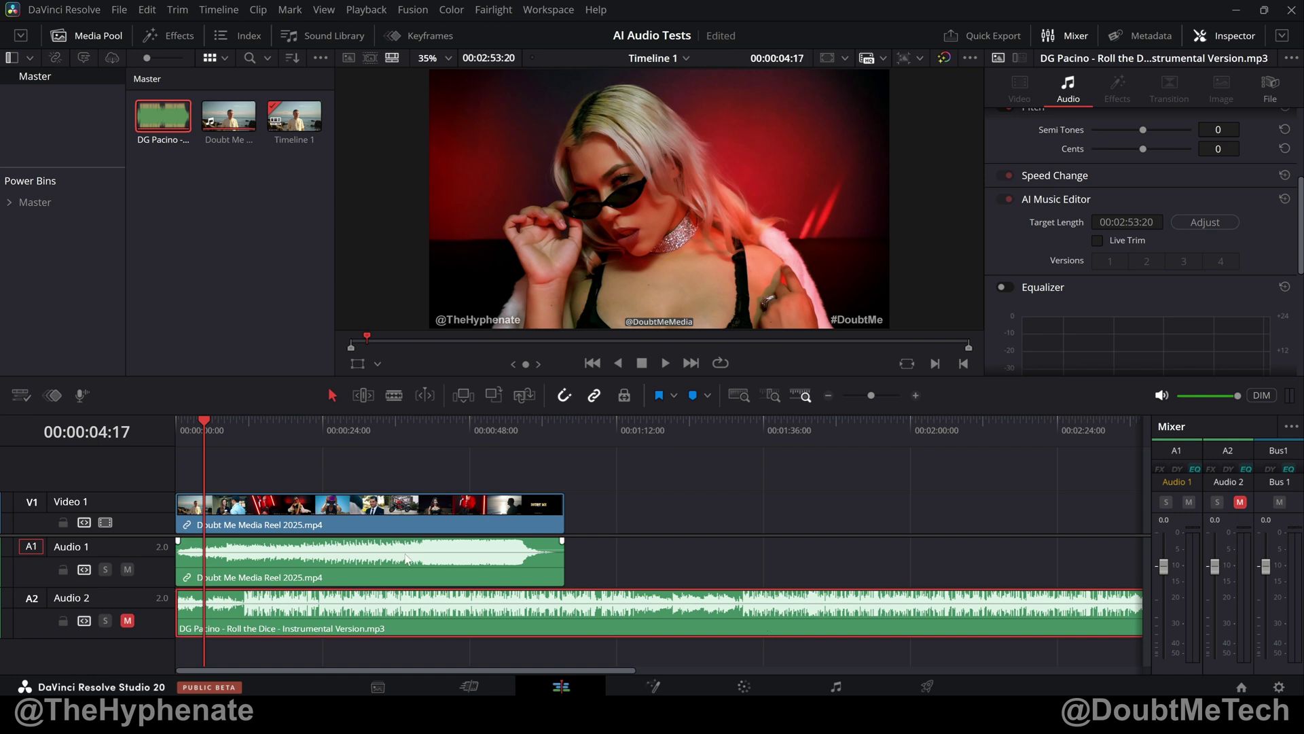
# Mute the reel's audio on Audio 1 and start playing the reel silently
pyautogui.click(127, 570)
pyautogui.press('space')
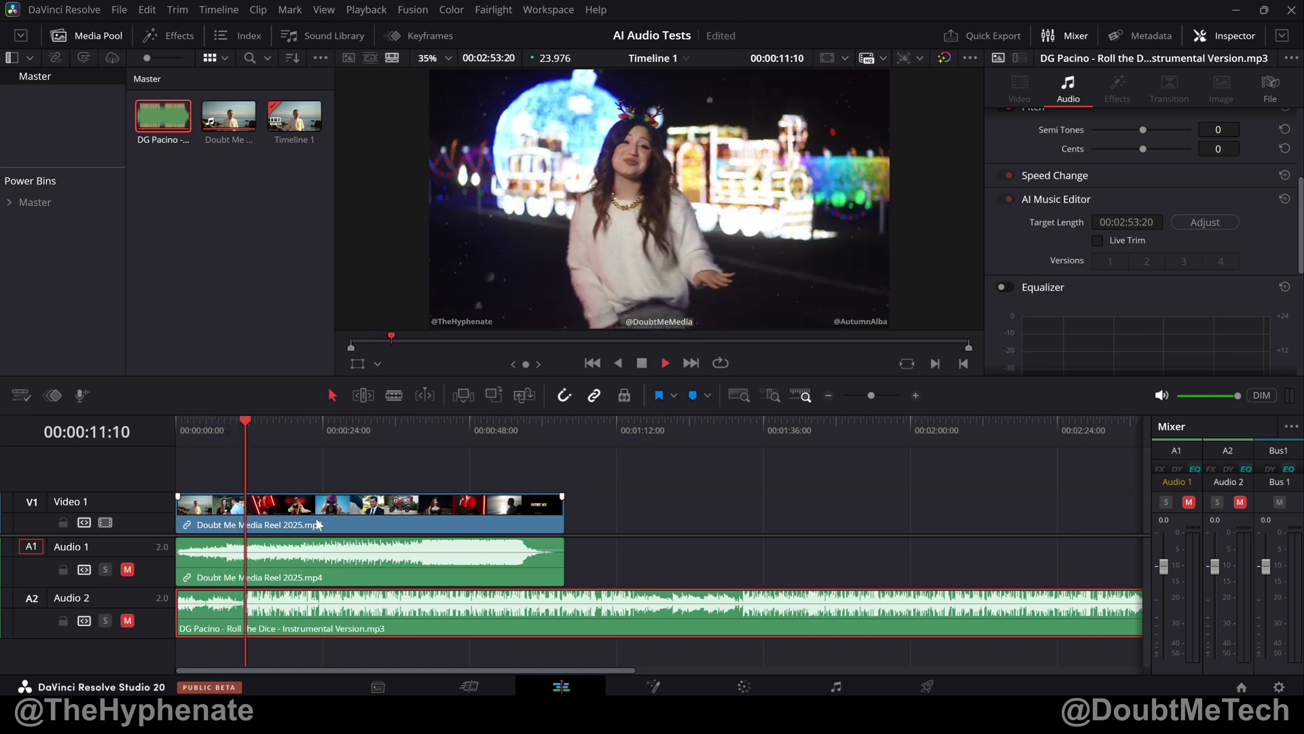
# Move the playhead from about 13 seconds to 16:05, unmute Audio 1, and select the reel clip
pyautogui.click(258, 443)
pyautogui.moveTo(258, 443); pyautogui.dragTo(275, 443)
pyautogui.click(127, 569)
pyautogui.click(301, 569)
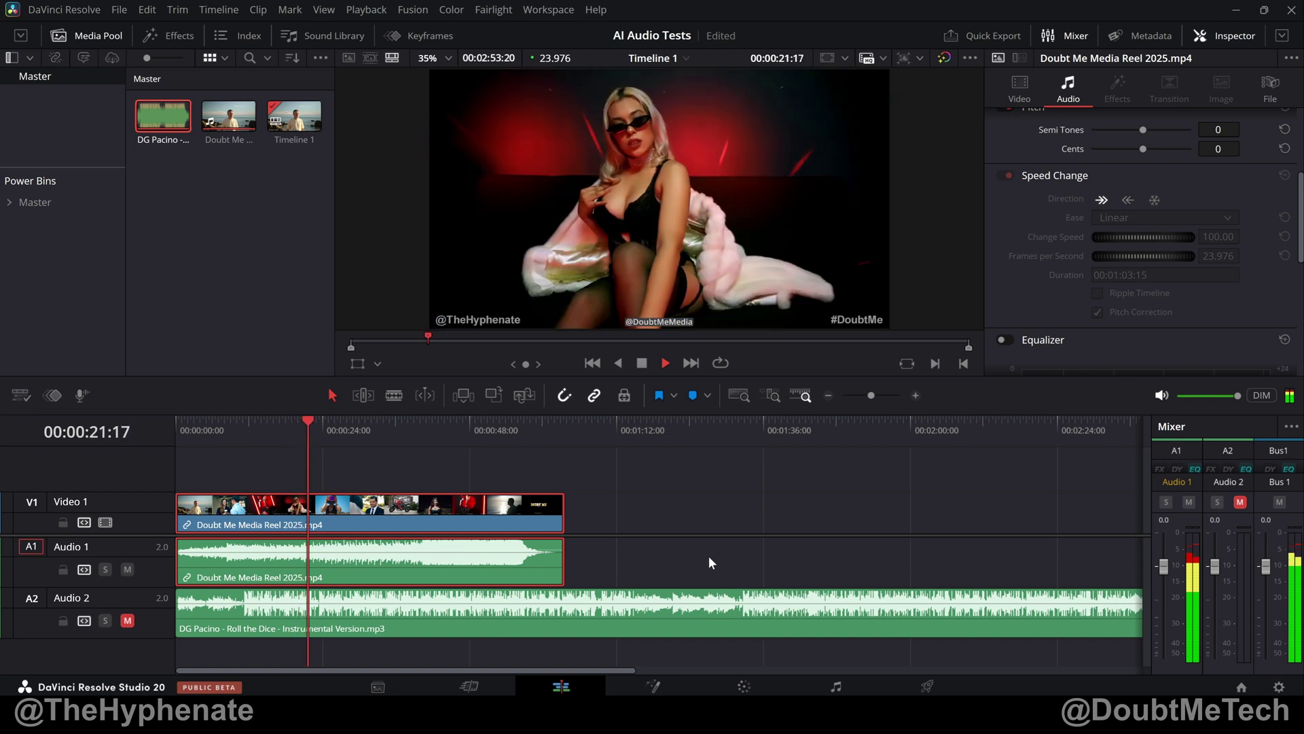
# Stop playback, unmute the Audio 2 music, mute Audio 1, and select the music clip
pyautogui.press('space')
pyautogui.click(127, 620)
pyautogui.click(127, 569)
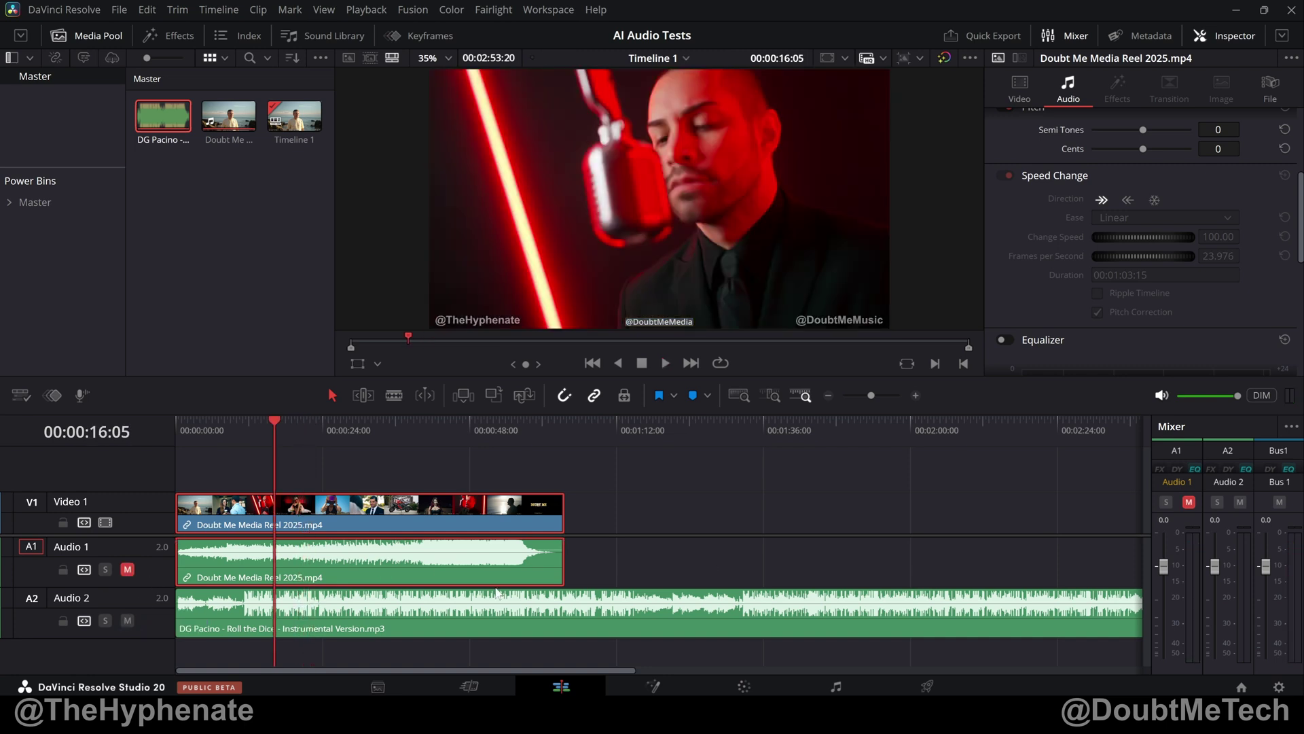
pyautogui.click(422, 619)
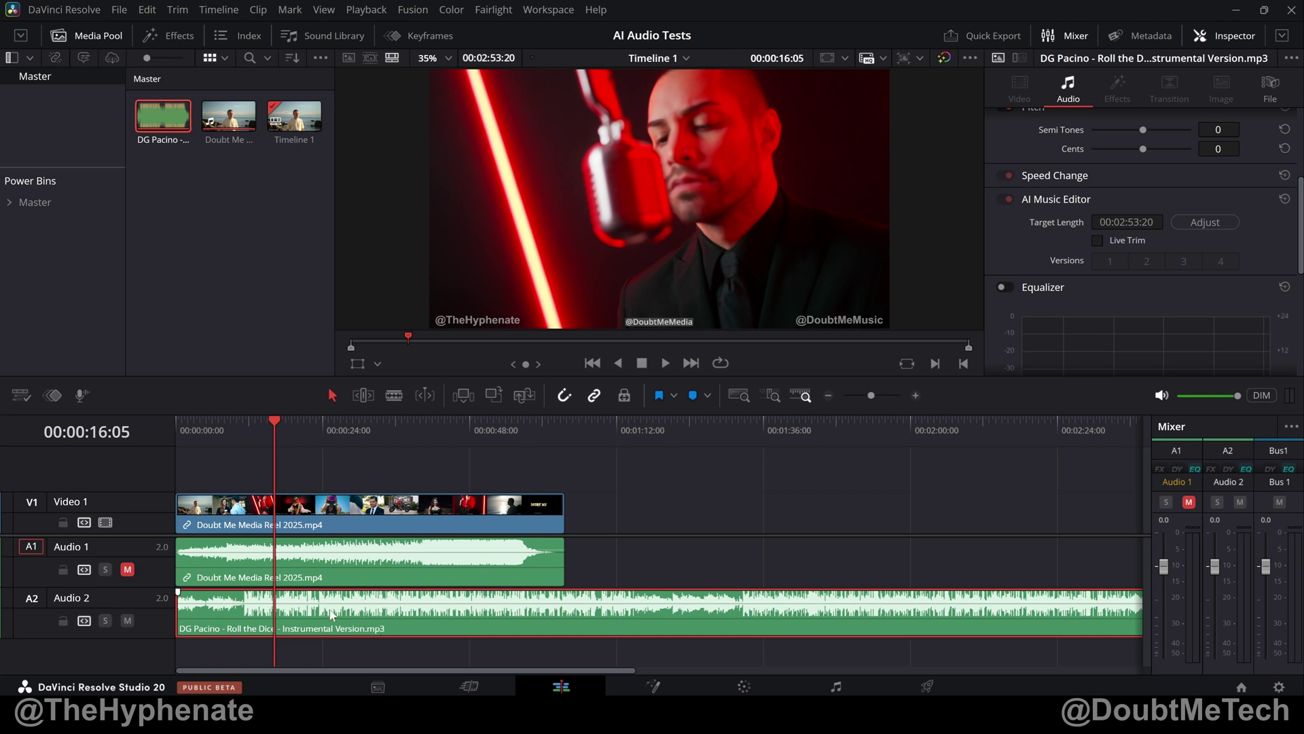
# Preview the Audio 2 music from 16:05, then stop playback
pyautogui.press('space')
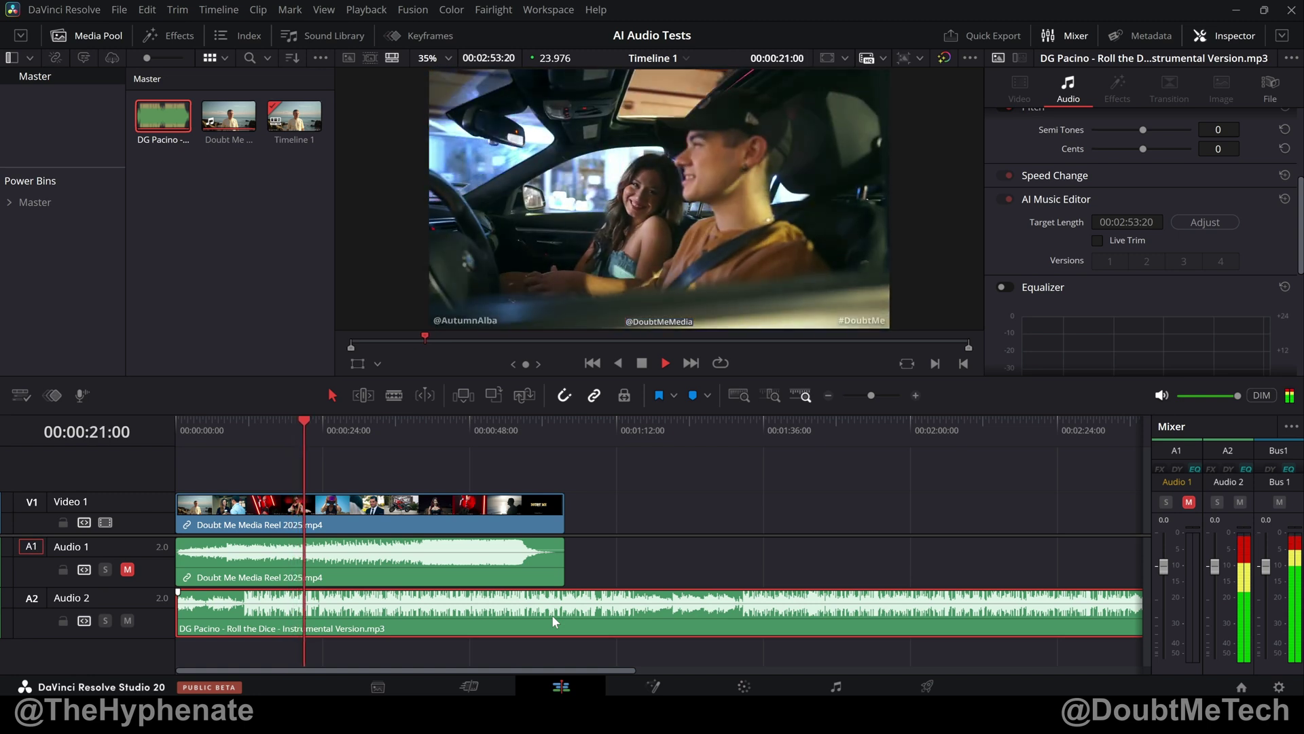
pyautogui.press('space')
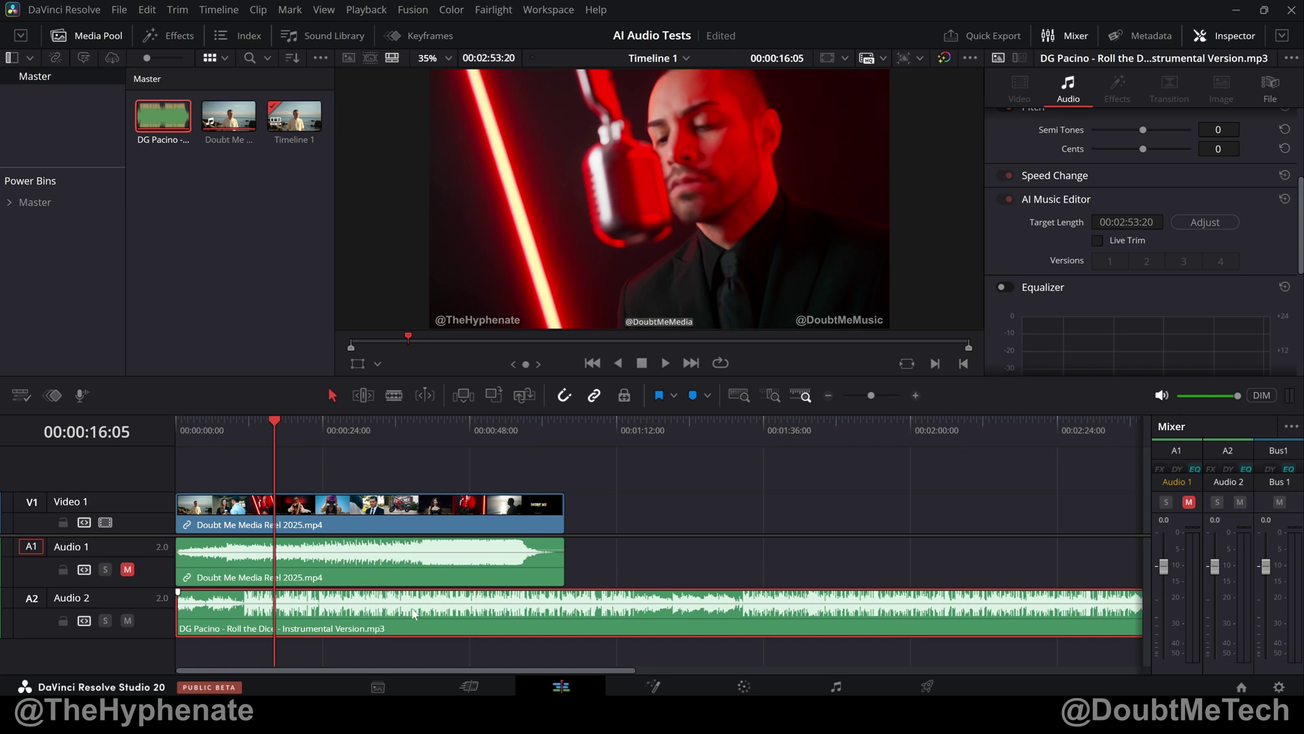
pyautogui.moveTo(415, 615); pyautogui.dragTo(289, 622)
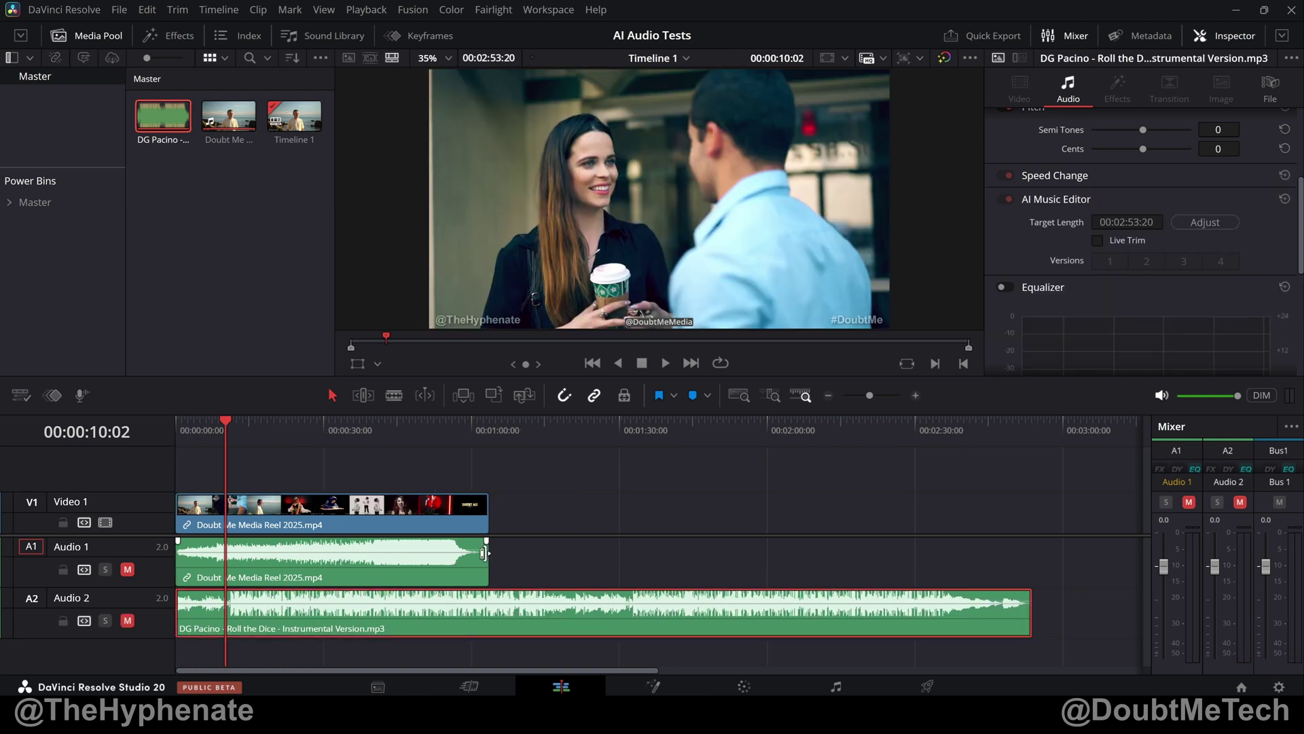
# Zoom the timeline in on the reel, then out to show the full 00:02:53:20 music clip
pyautogui.hotkey('ctrl', '=')
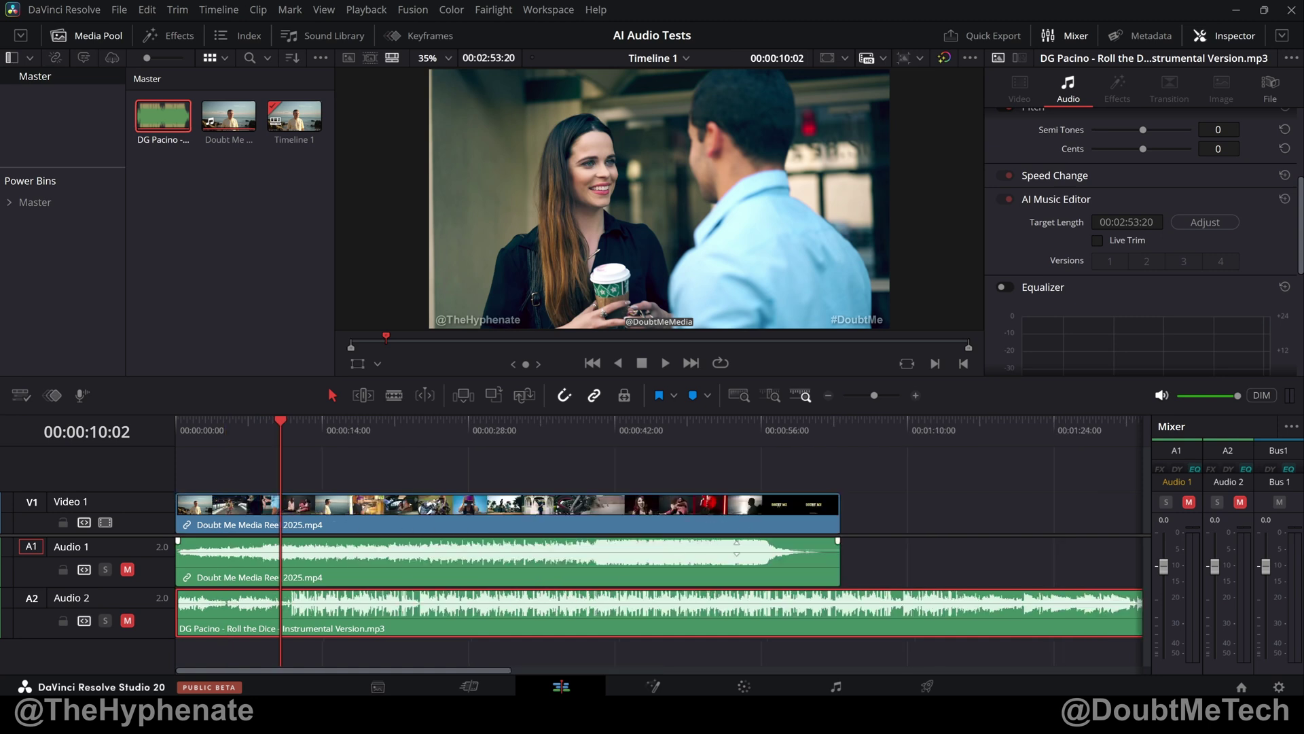
pyautogui.hotkey('ctrl', '-')
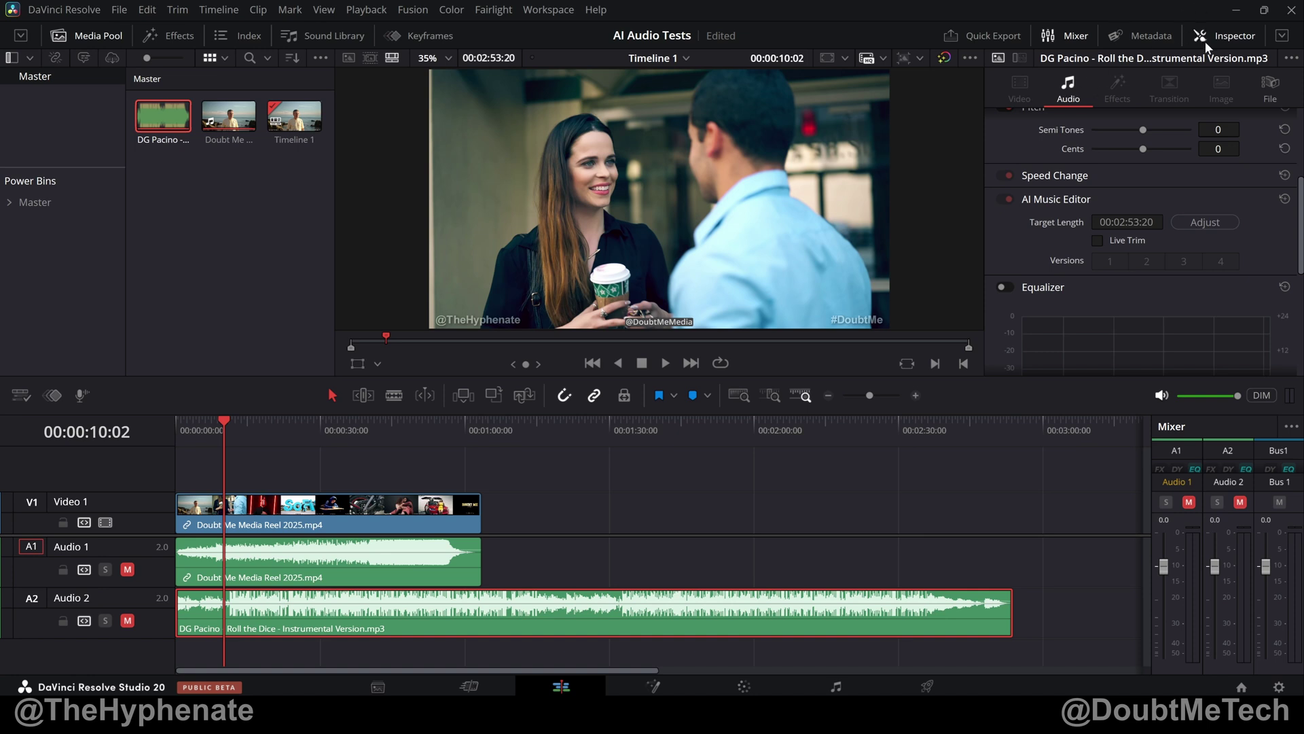
pyautogui.scroll(2, 1024, 227)
pyautogui.scroll(-1, 1027, 244)
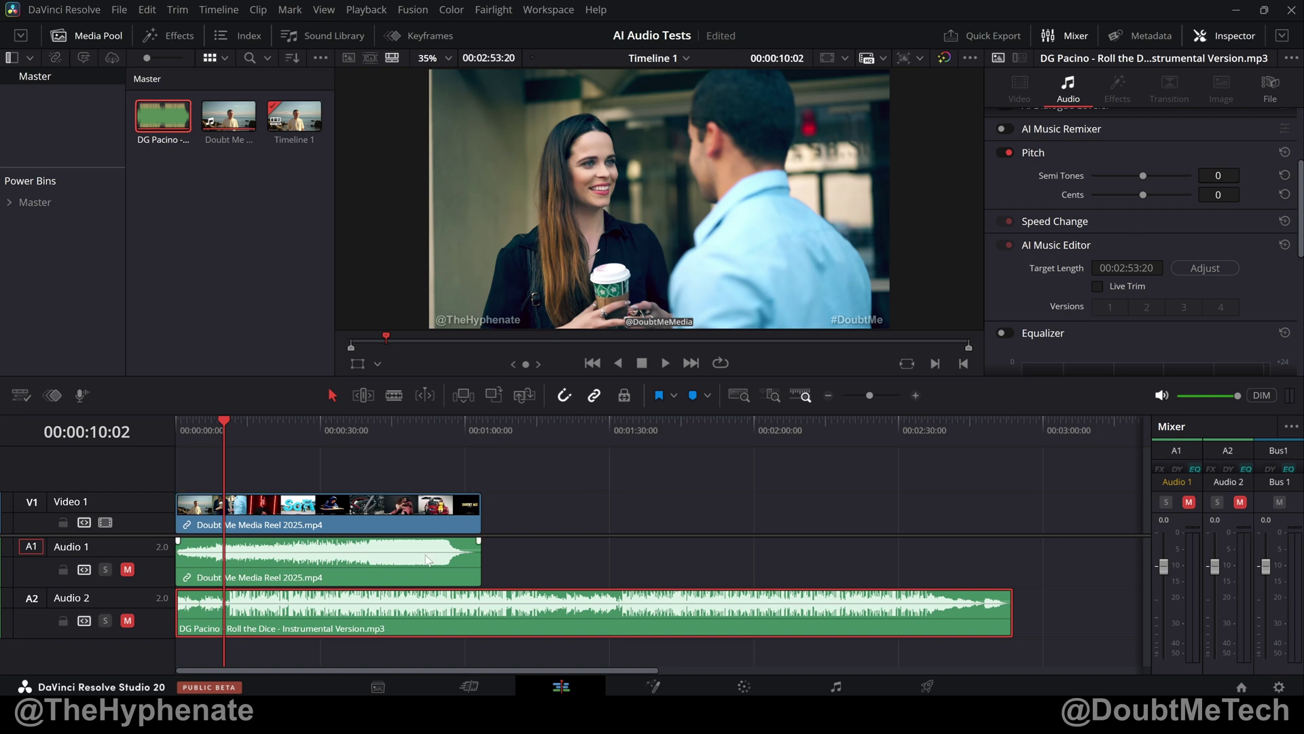
pyautogui.click(270, 569)
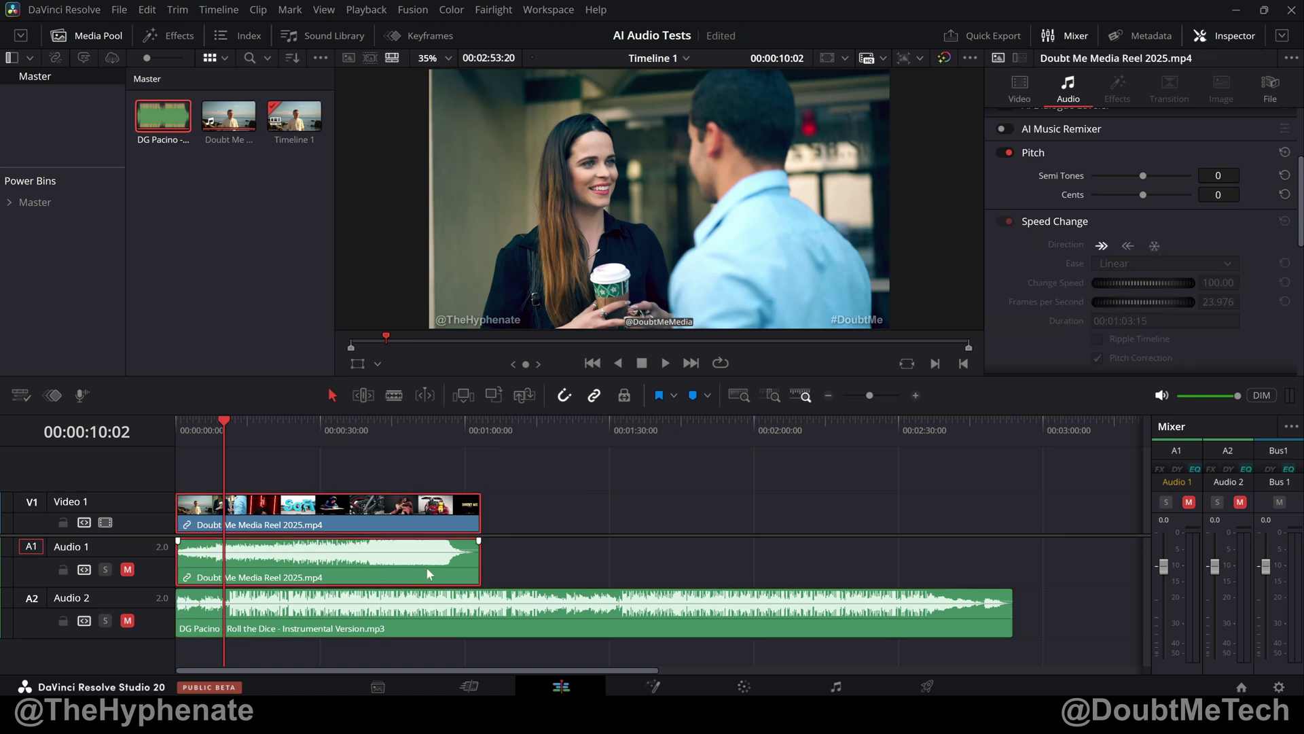
pyautogui.scroll(2, 1091, 232)
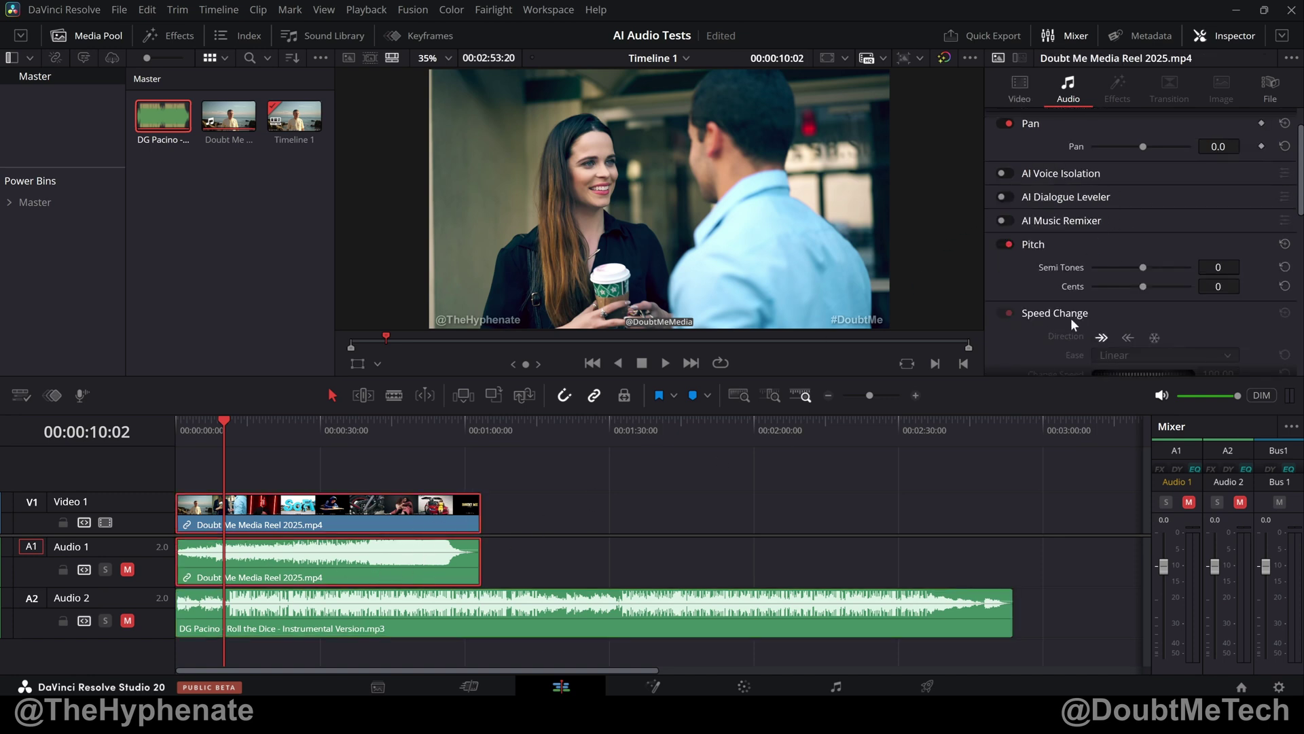
pyautogui.click(410, 615)
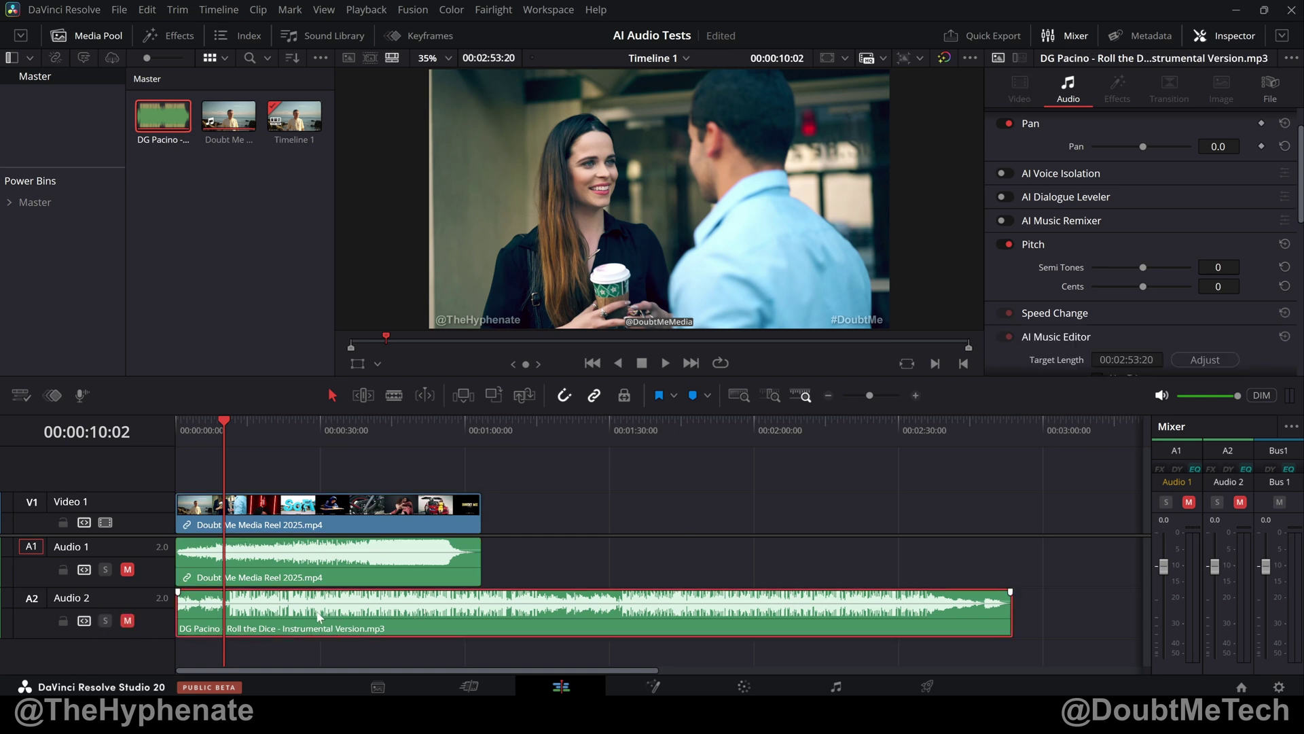
pyautogui.scroll(-2, 1047, 247)
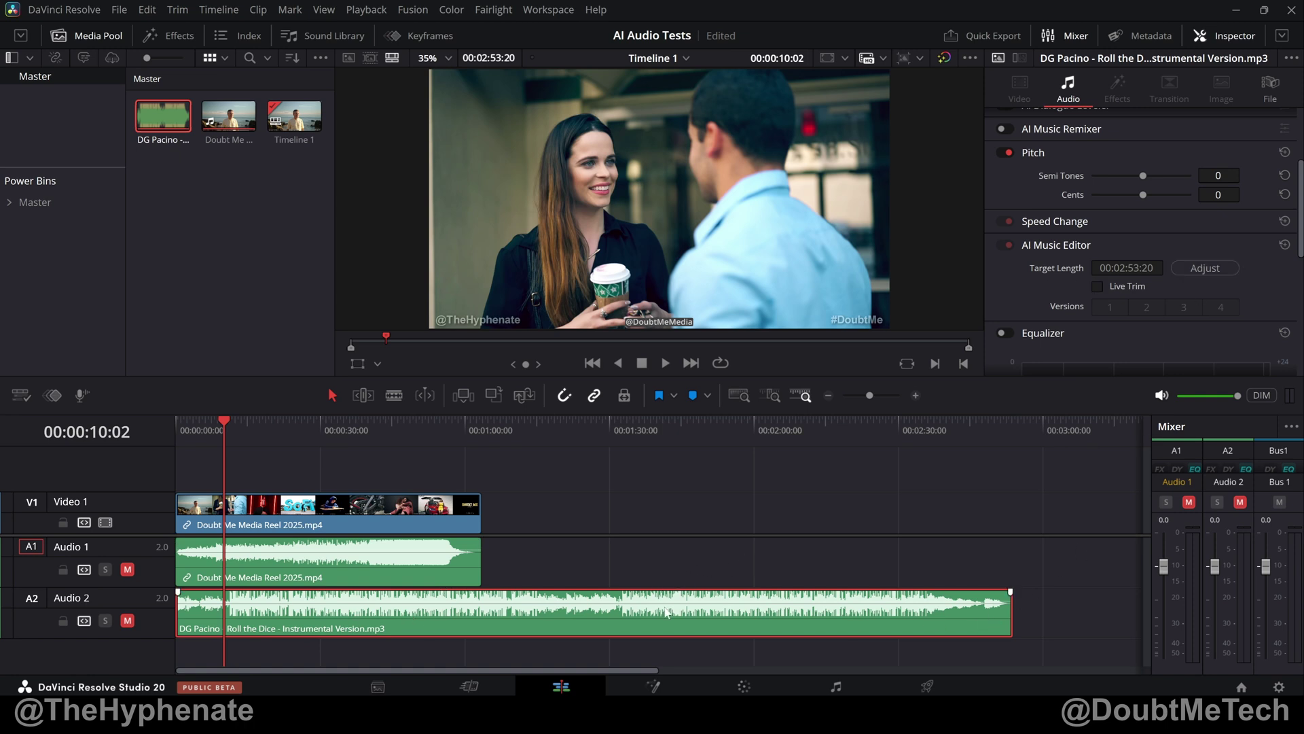
pyautogui.click(481, 436)
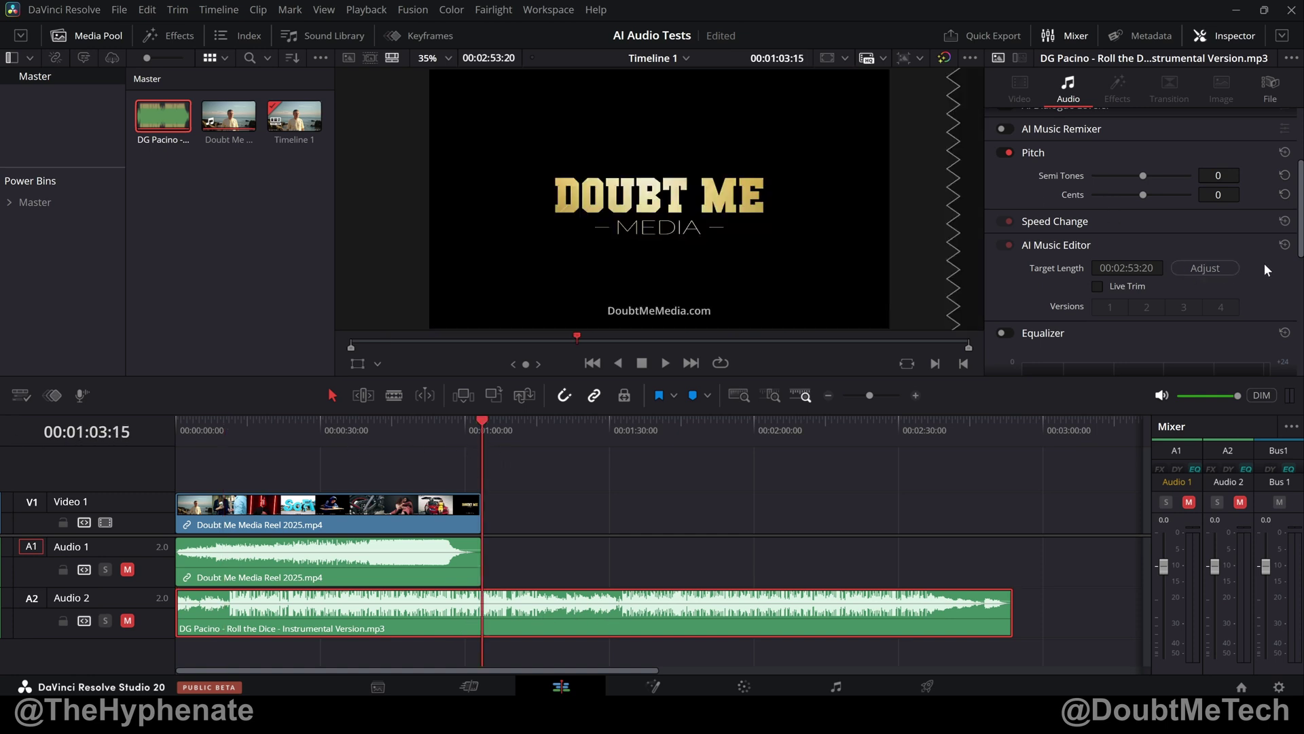
# Paste 1:03:15 as the AI Music Editor target length and adjust, shortening the music to 00:01:04:01
pyautogui.write('00:01:03:15')
pyautogui.click(1203, 269)
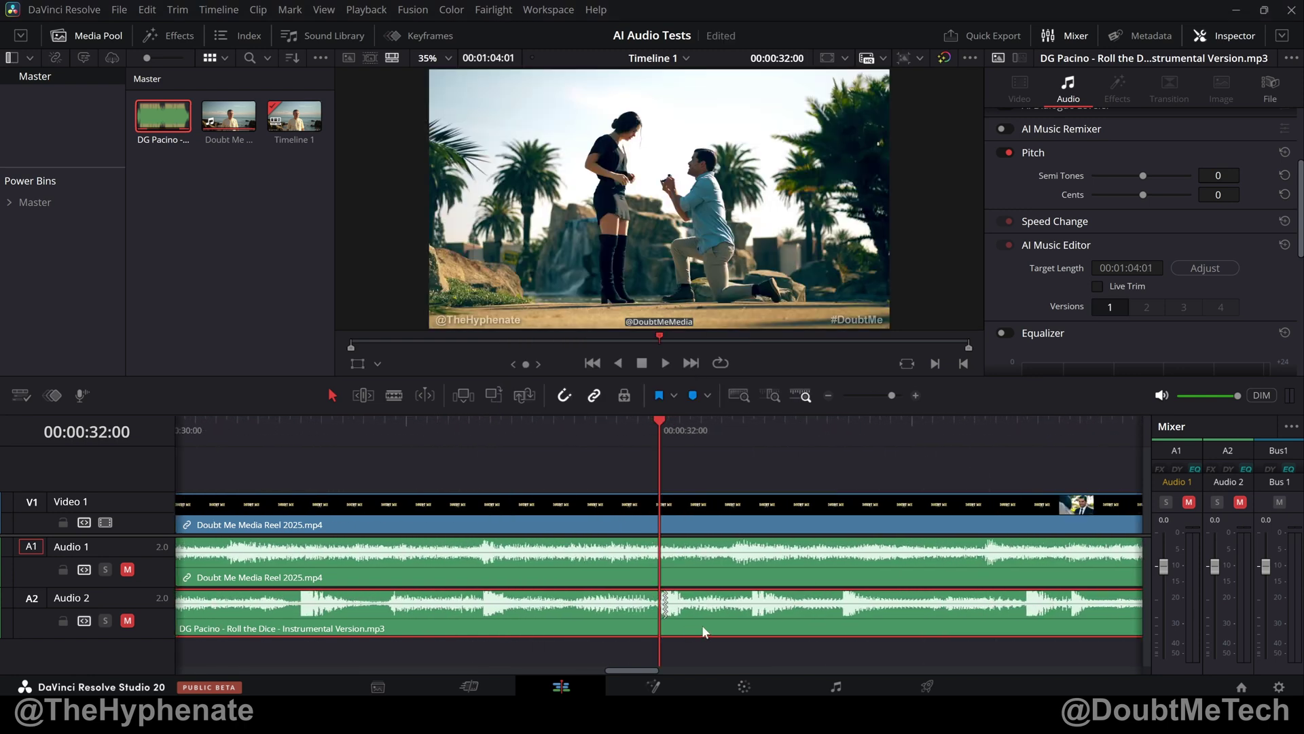
pyautogui.scroll(3, 703, 625)
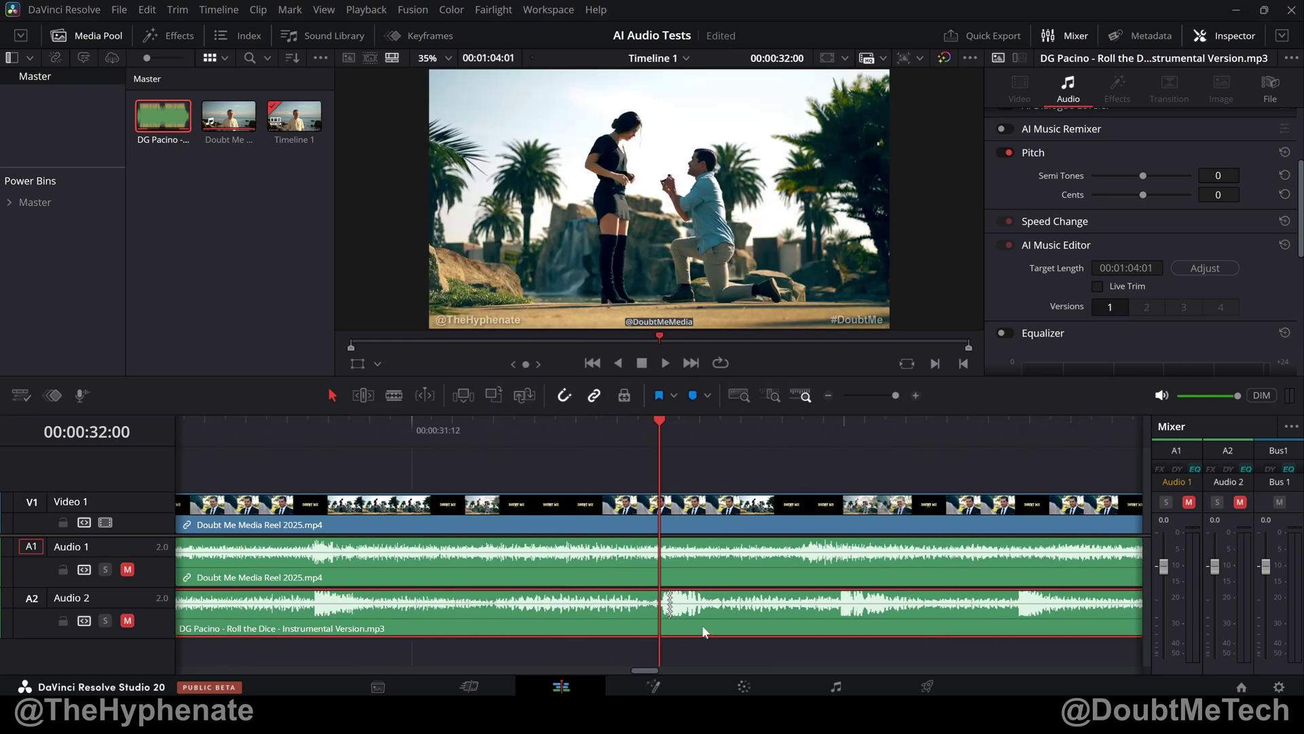
pyautogui.scroll(-4, 684, 610)
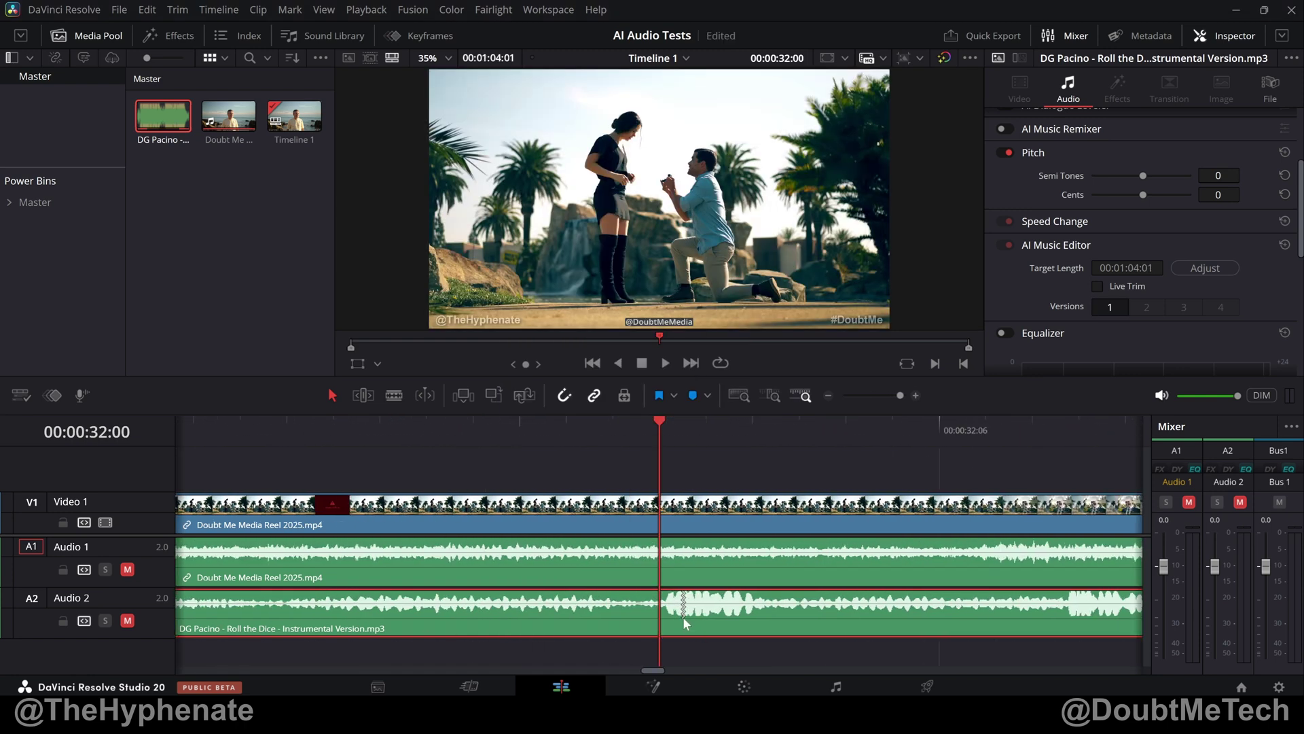
pyautogui.scroll(-10, 695, 620)
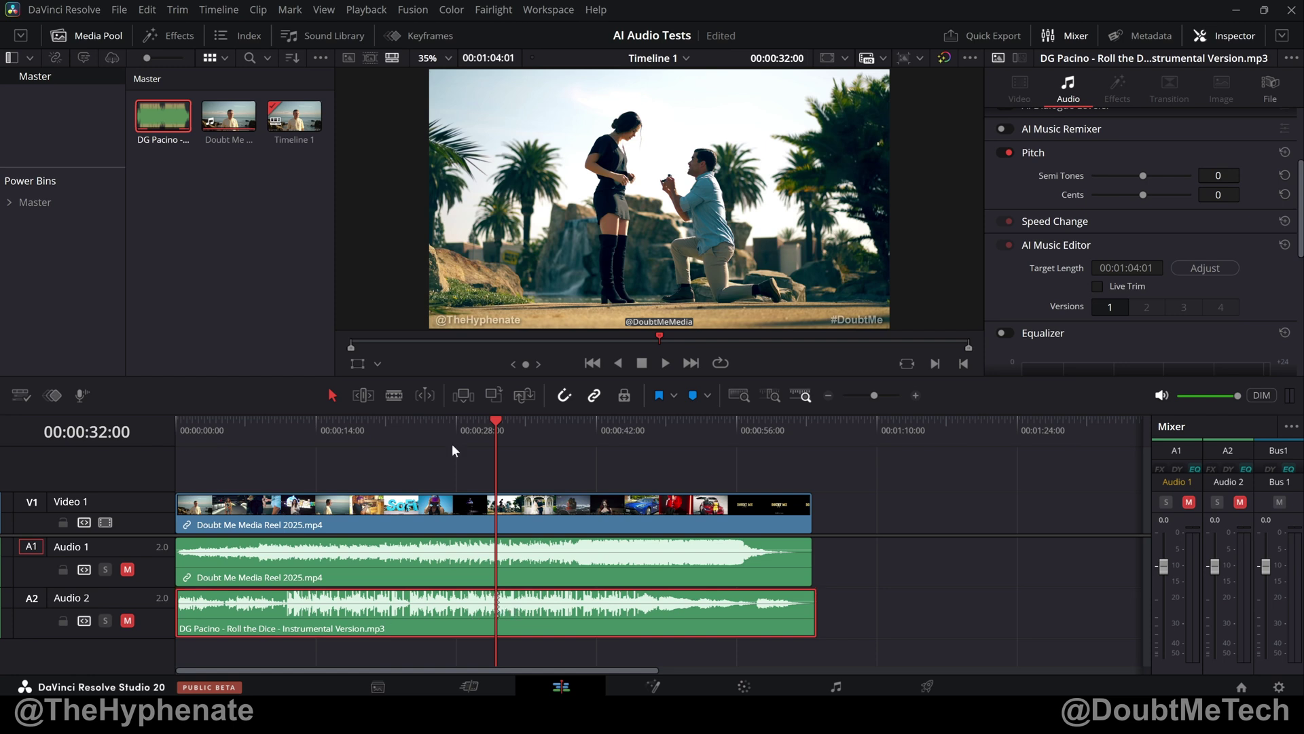
# Unmute Audio 2 to hear the shortened music over the reel, then move the playhead to 47:06
pyautogui.click(127, 620)
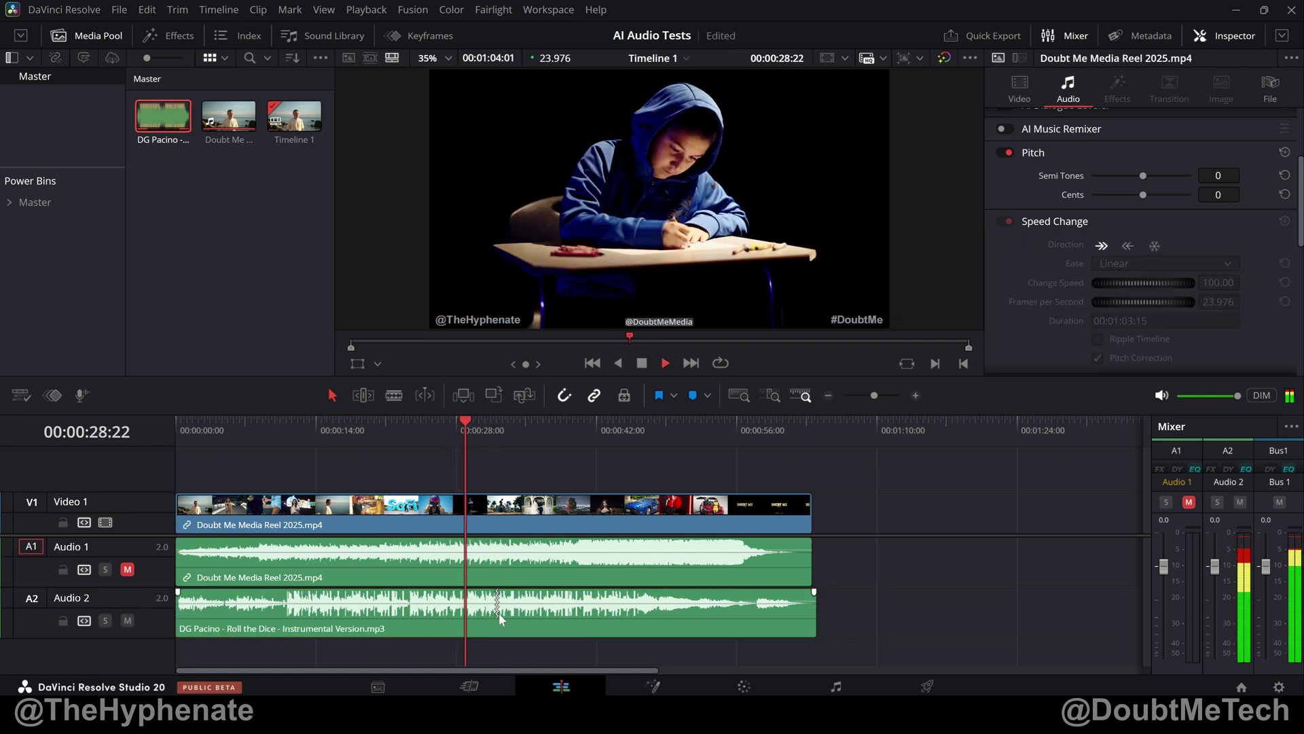
pyautogui.scroll(5, 501, 634)
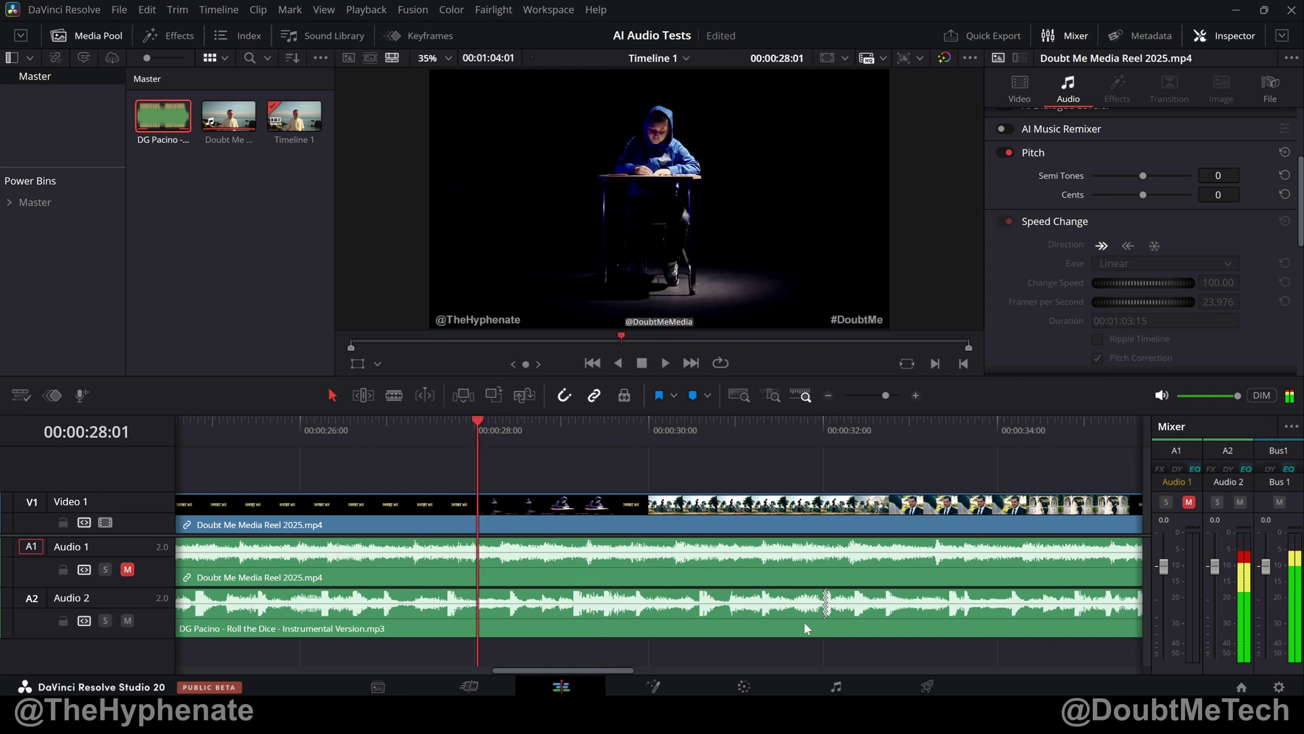
pyautogui.scroll(-5, 805, 621)
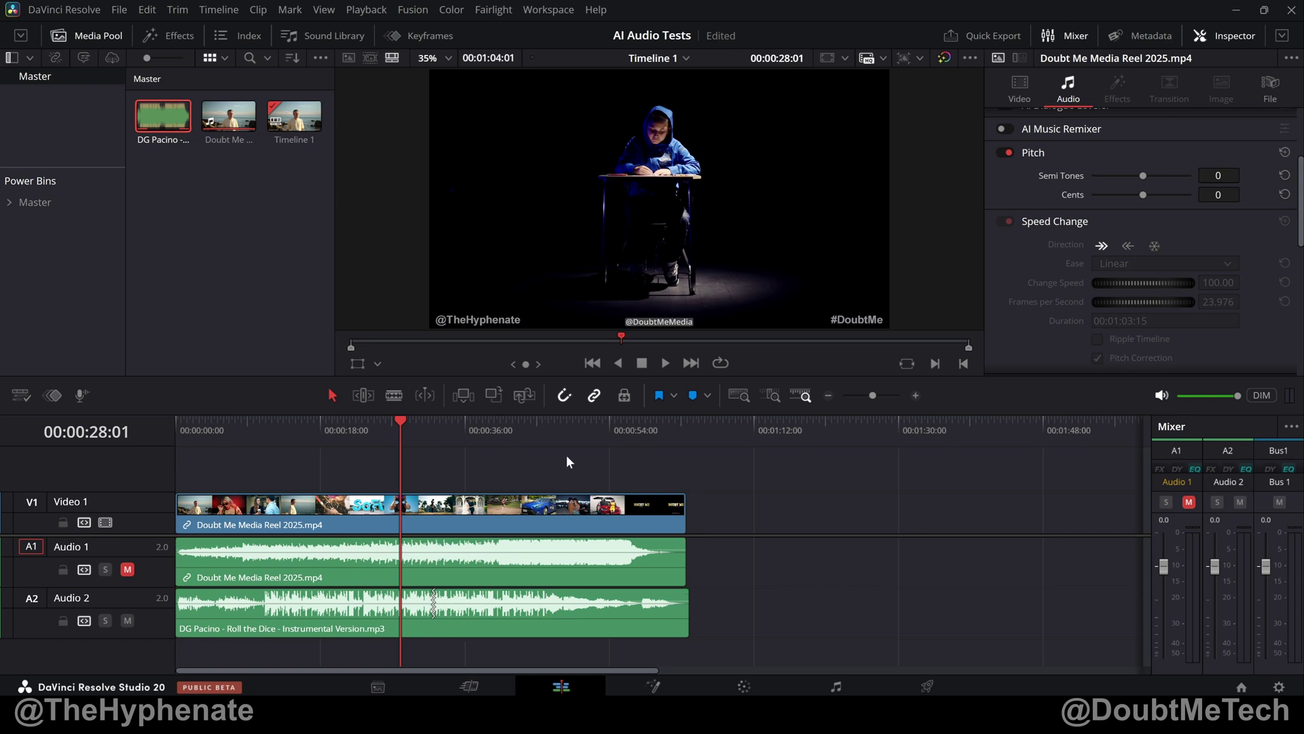
pyautogui.click(555, 439)
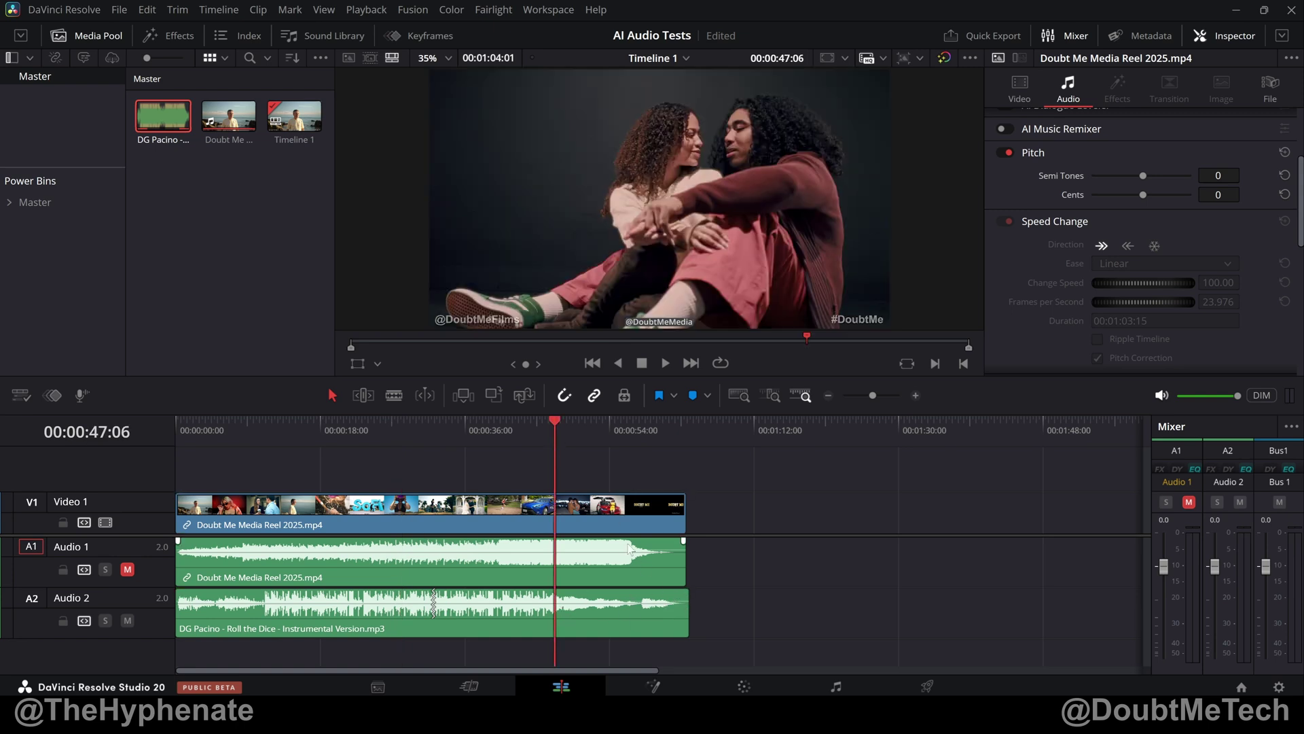
# Play the reel with the edited music from 47:06, then select the Audio 2 music clip
pyautogui.press('space')
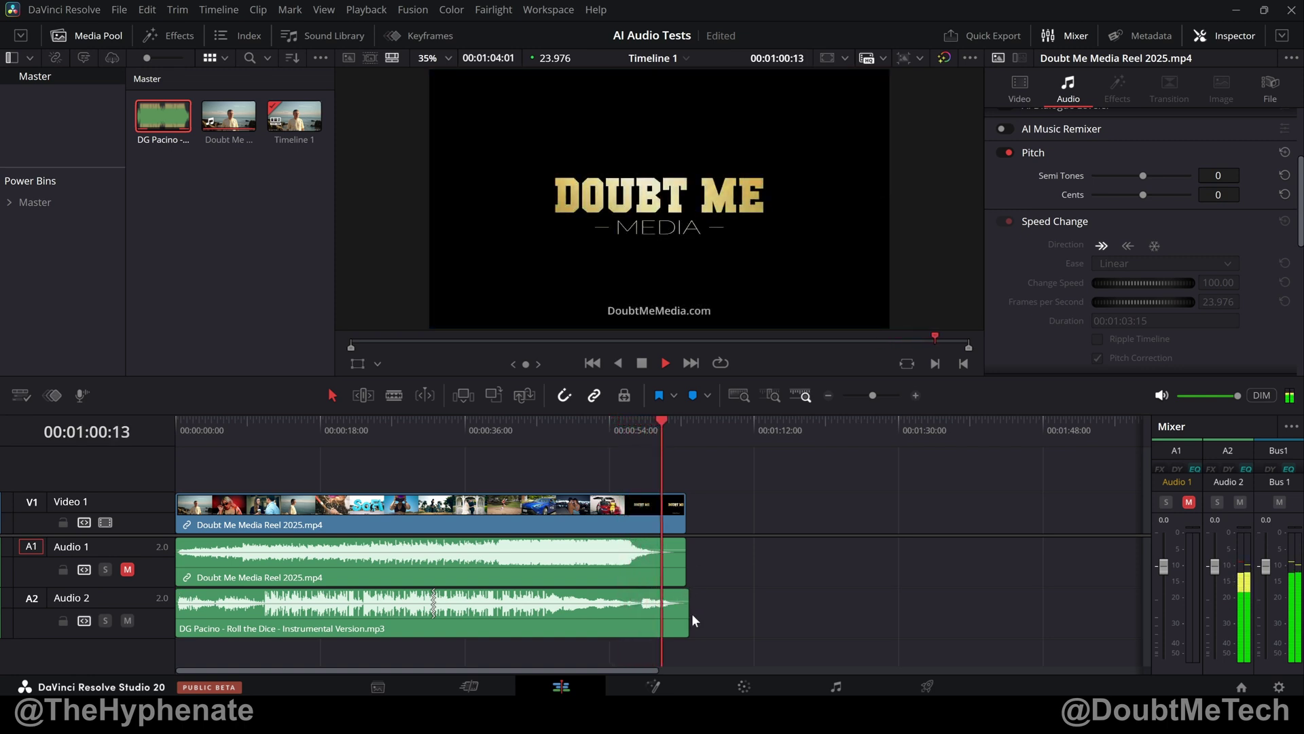
pyautogui.press('space')
pyautogui.click(460, 606)
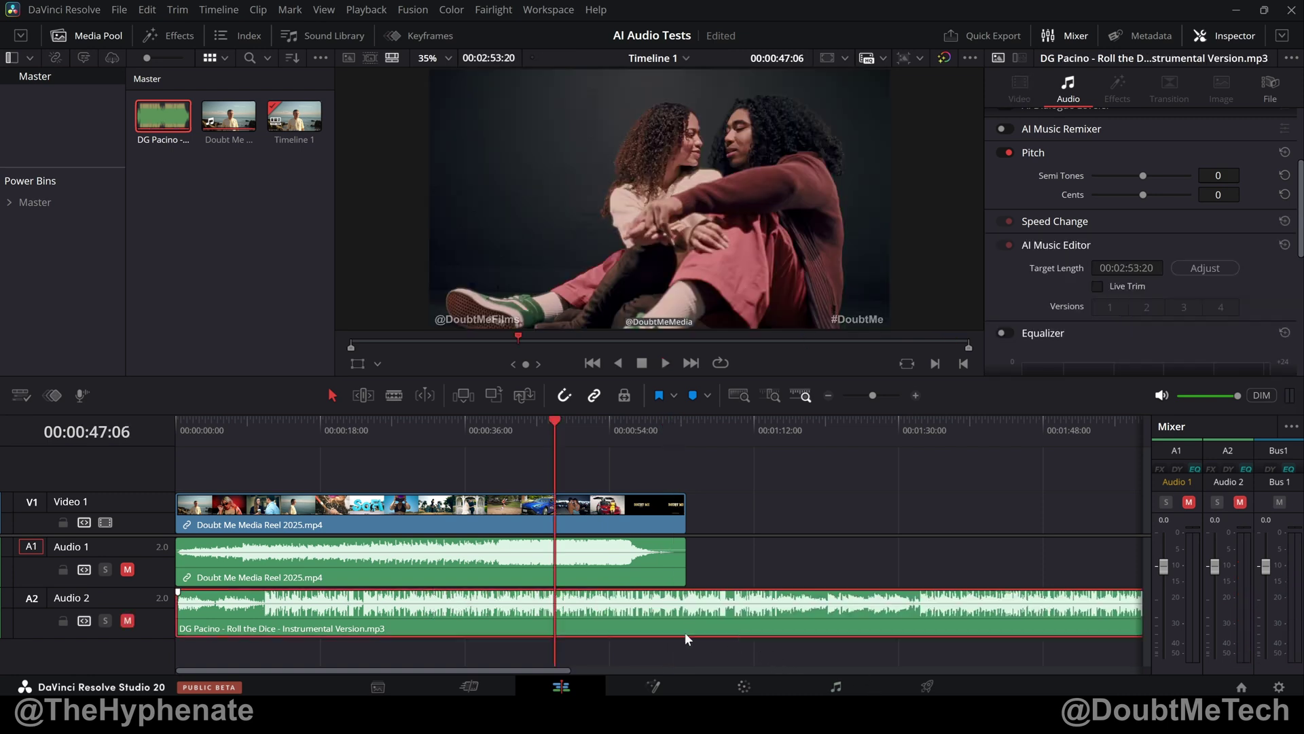
# Enable Live Trim and drag the music clip's end back to 1:03:15, re-fitting it to 00:01:04:01
pyautogui.hotkey('ctrl', '-')
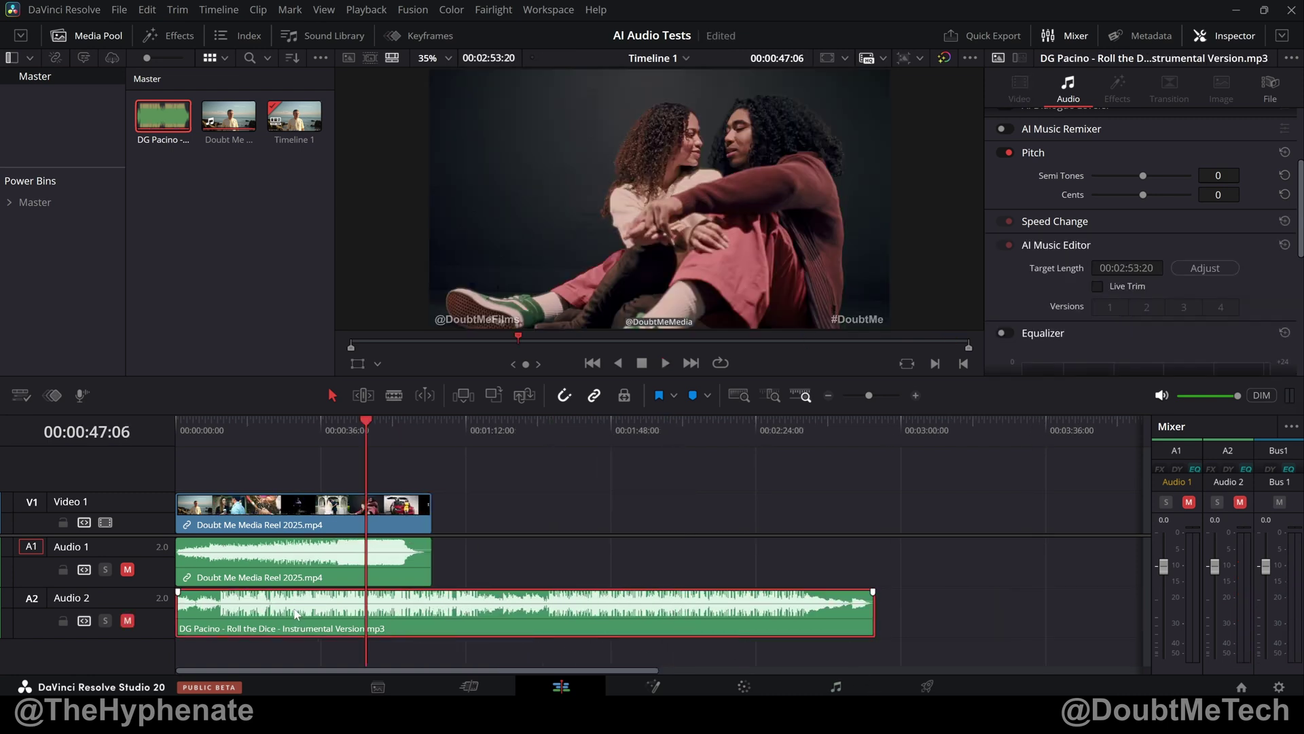
pyautogui.click(1096, 285)
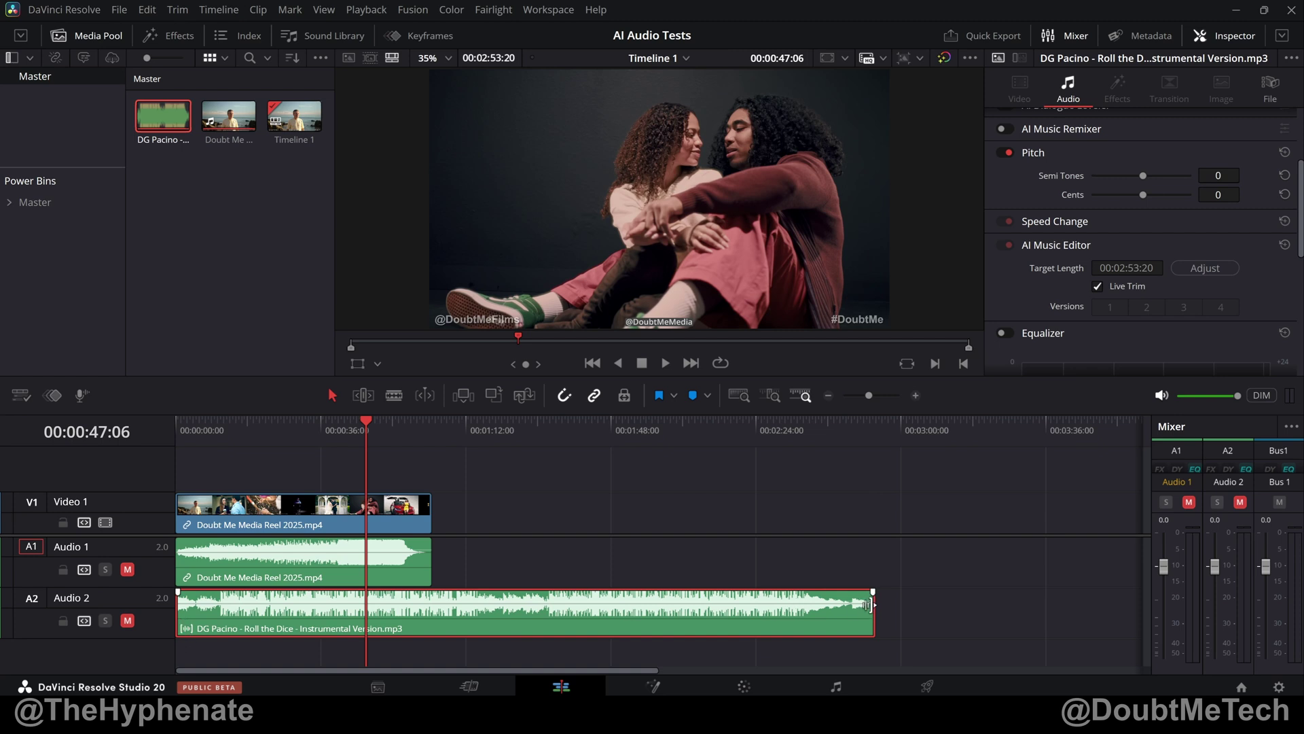
pyautogui.moveTo(868, 604); pyautogui.dragTo(413, 613)
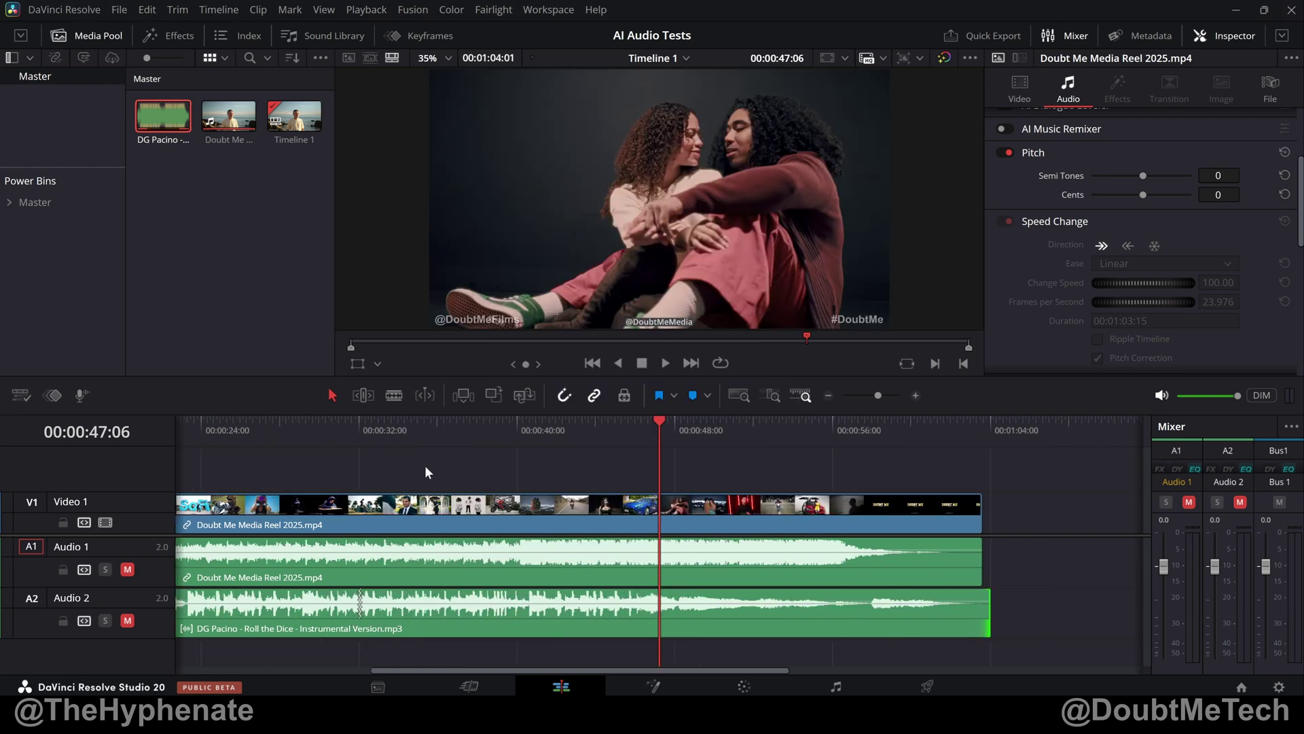
# Unmute Audio 2, play the reel from about 30 seconds, then select the music clip to show its AI Music Editor settings
pyautogui.click(364, 605)
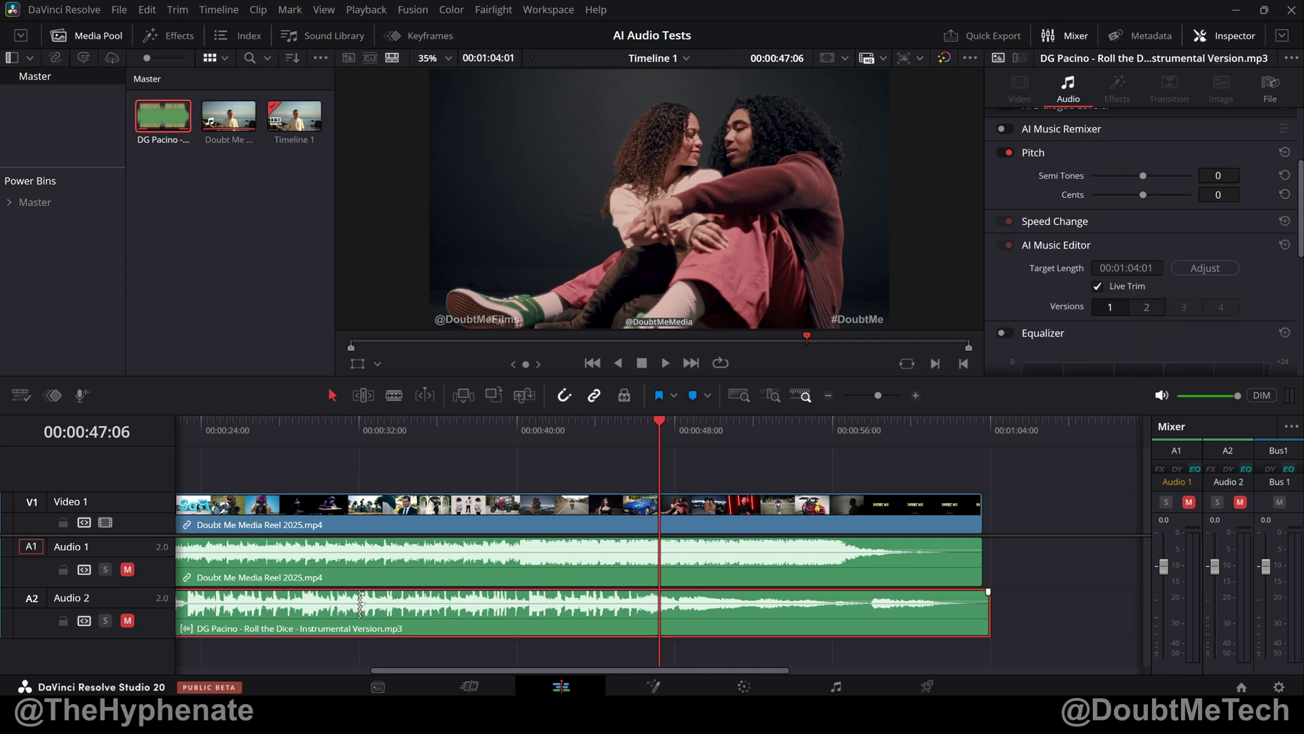
pyautogui.click(331, 488)
pyautogui.click(676, 549)
pyautogui.press('space')
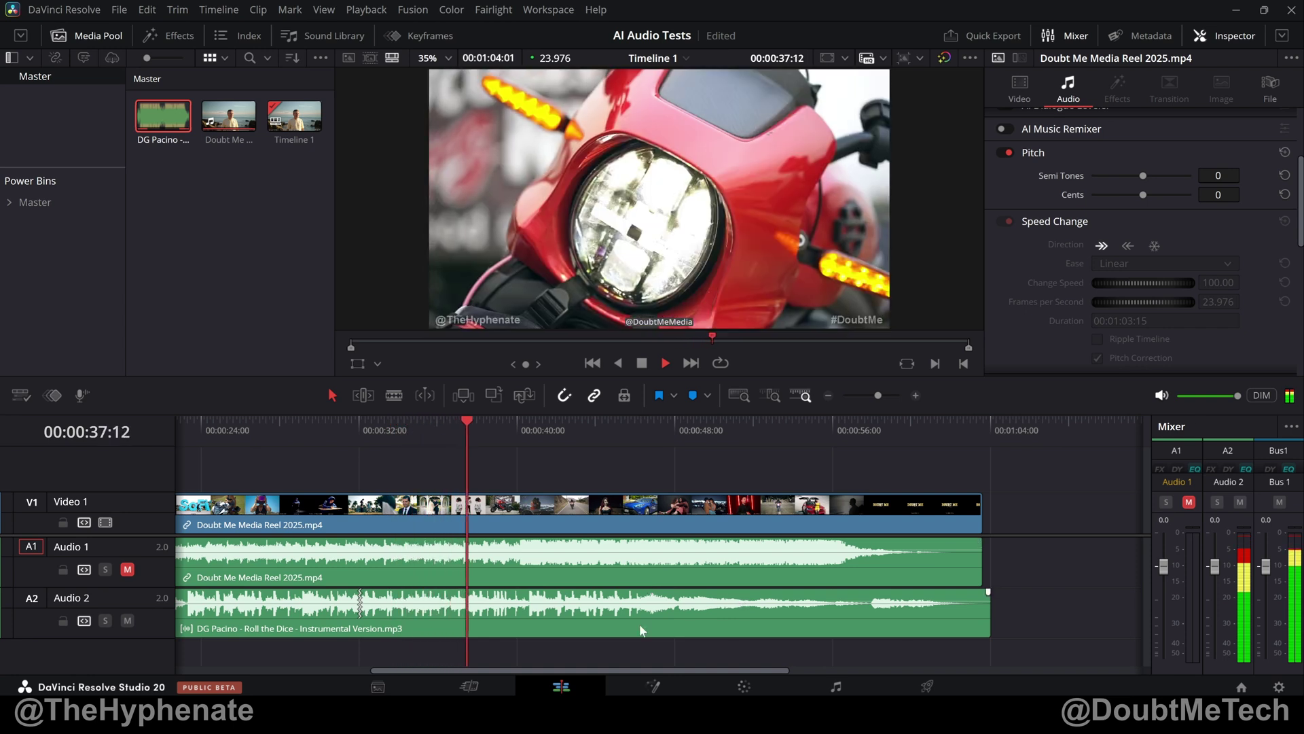
pyautogui.press('space')
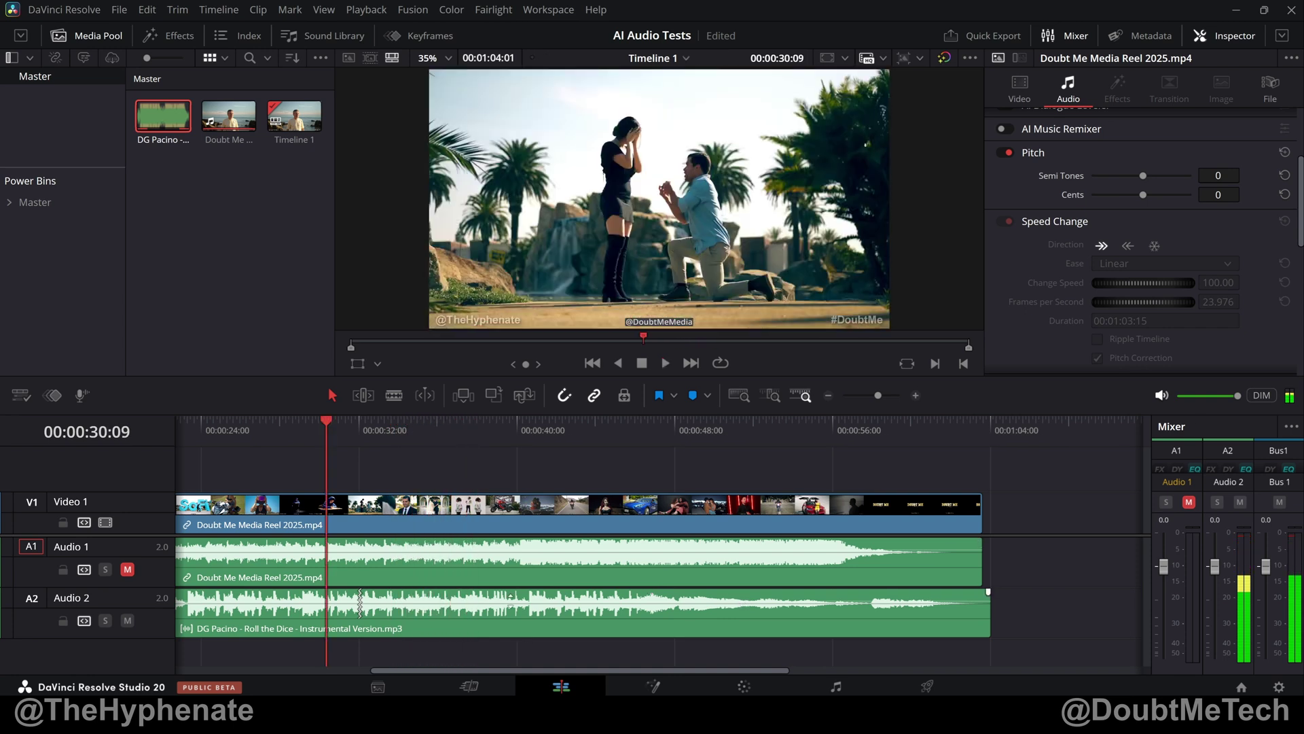
pyautogui.click(716, 625)
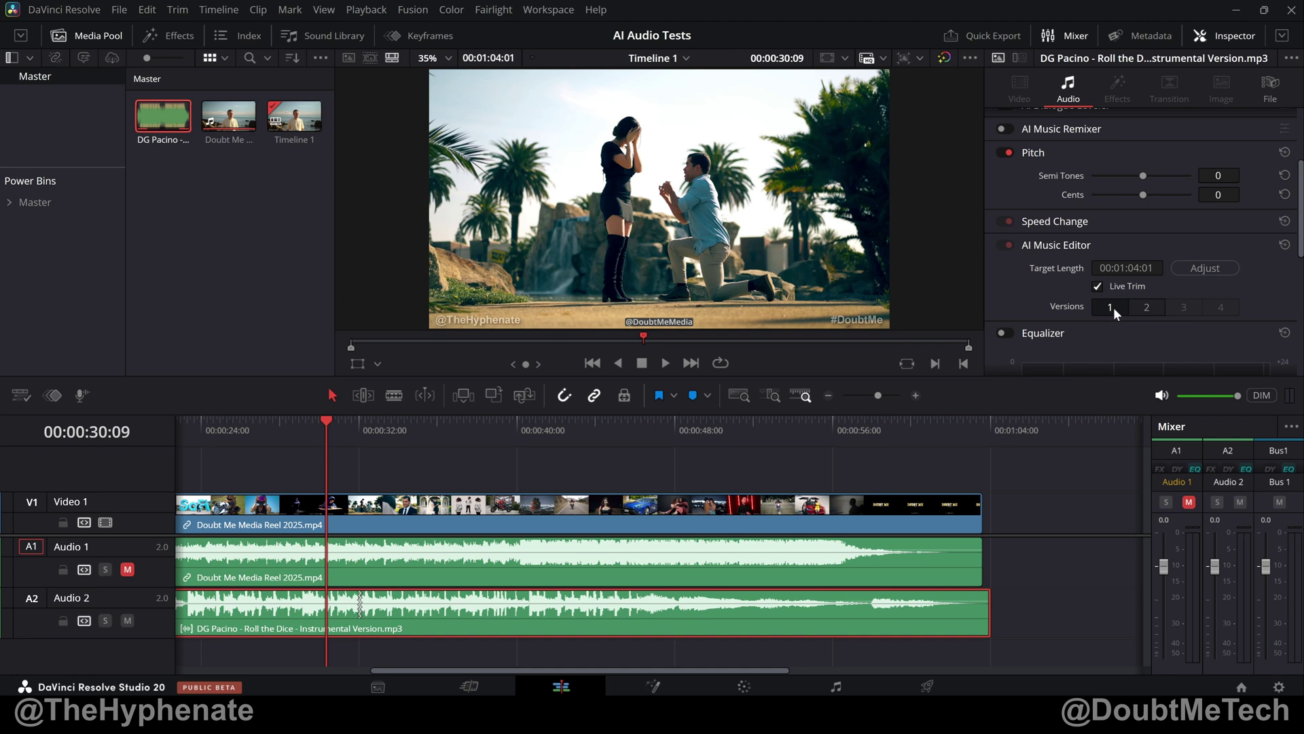
# Switch the AI Music Editor to Version 2, re-fitting the music to 00:00:58:06
pyautogui.click(1147, 309)
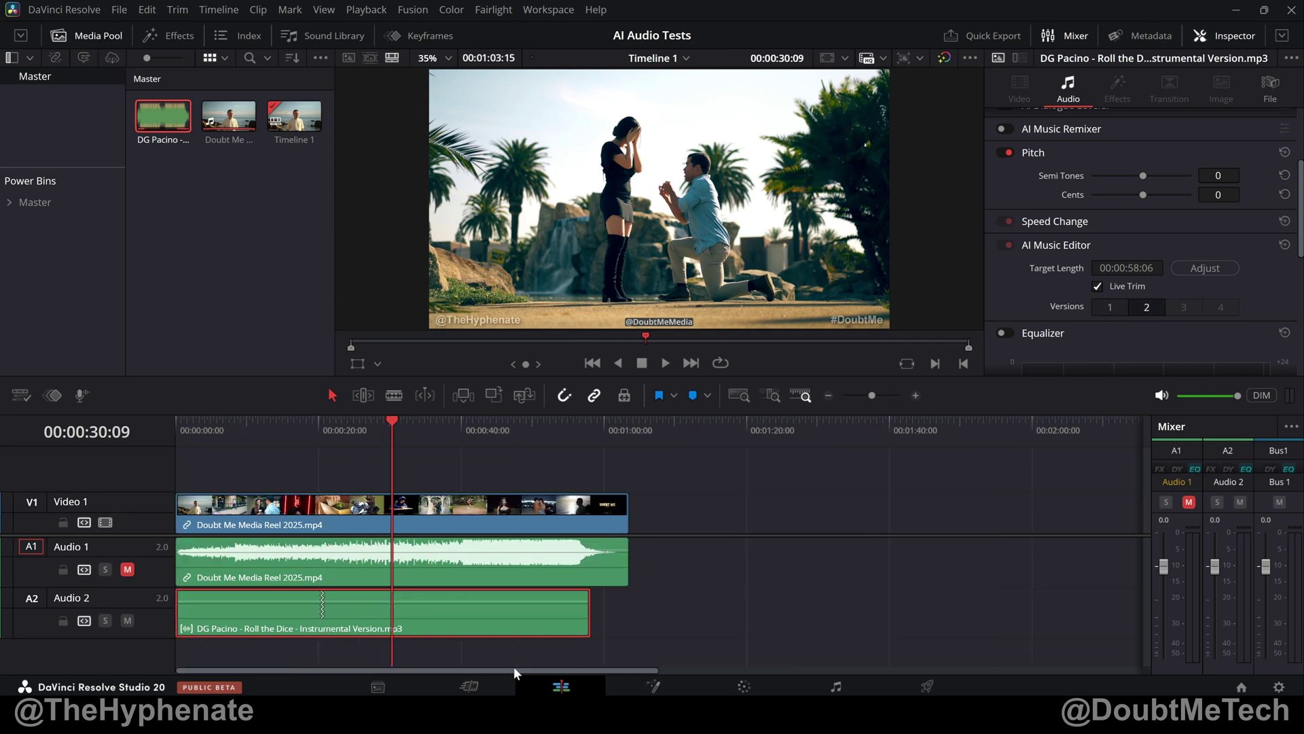
pyautogui.scroll(2, 351, 603)
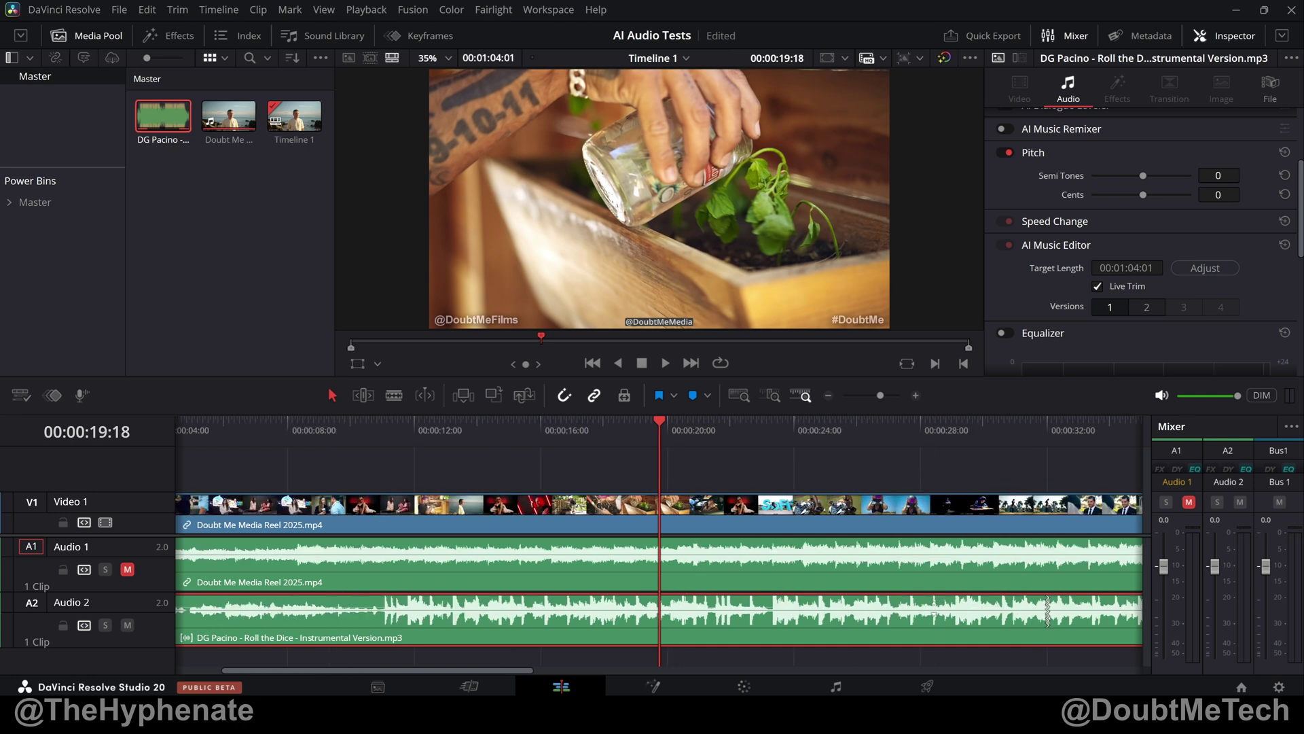
pyautogui.scroll(-2, 840, 623)
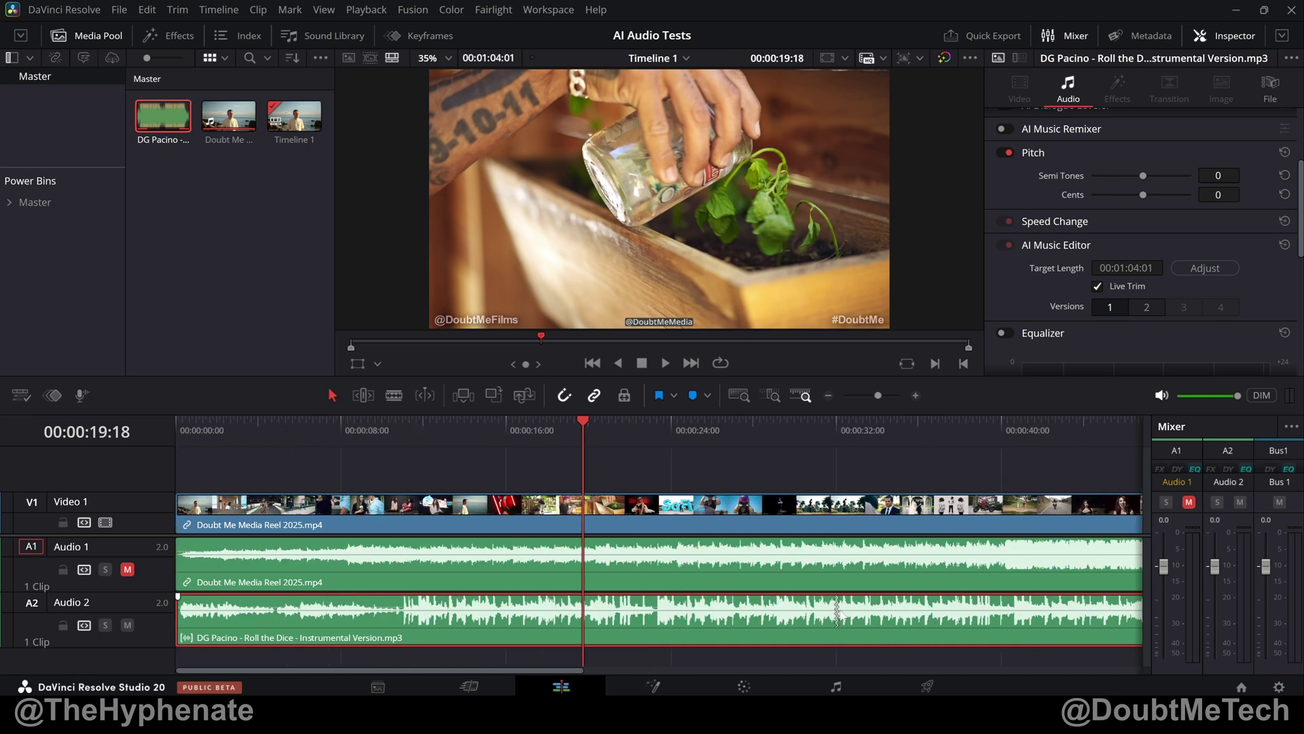
pyautogui.scroll(-3, 658, 615)
pyautogui.click(1146, 307)
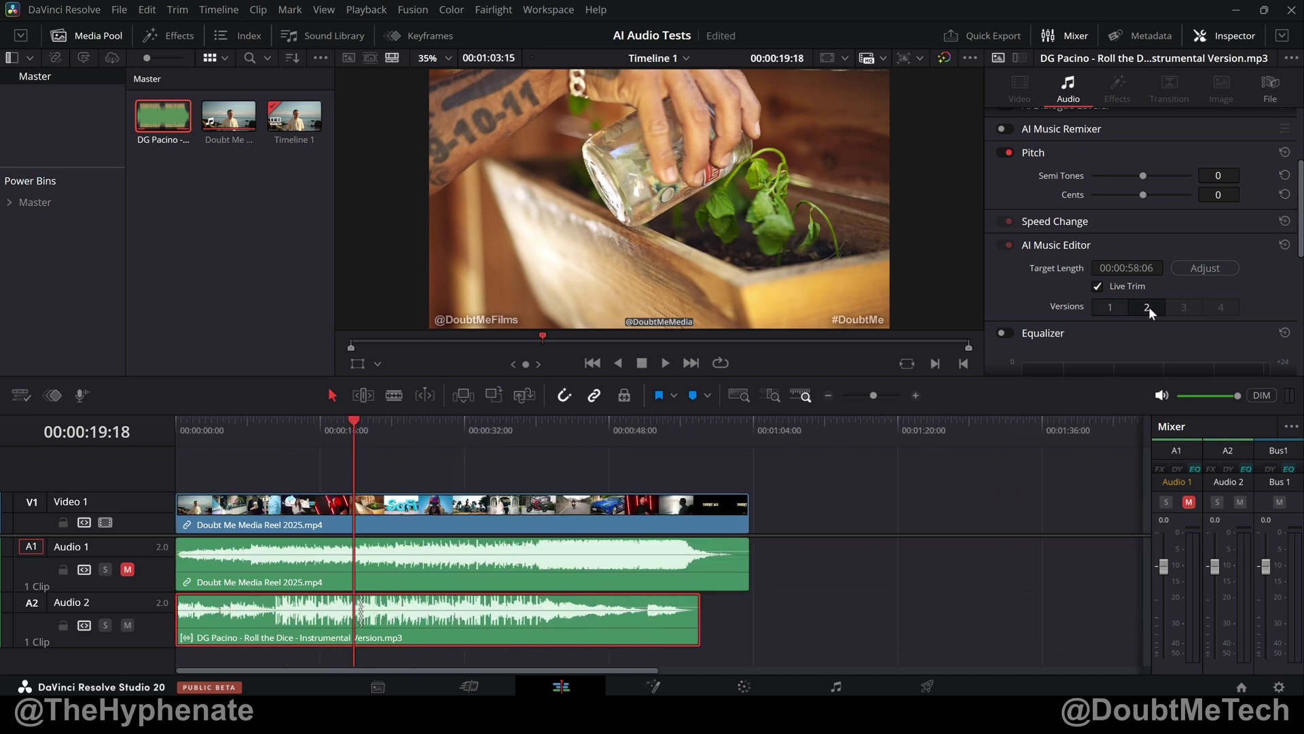
pyautogui.scroll(2, 648, 486)
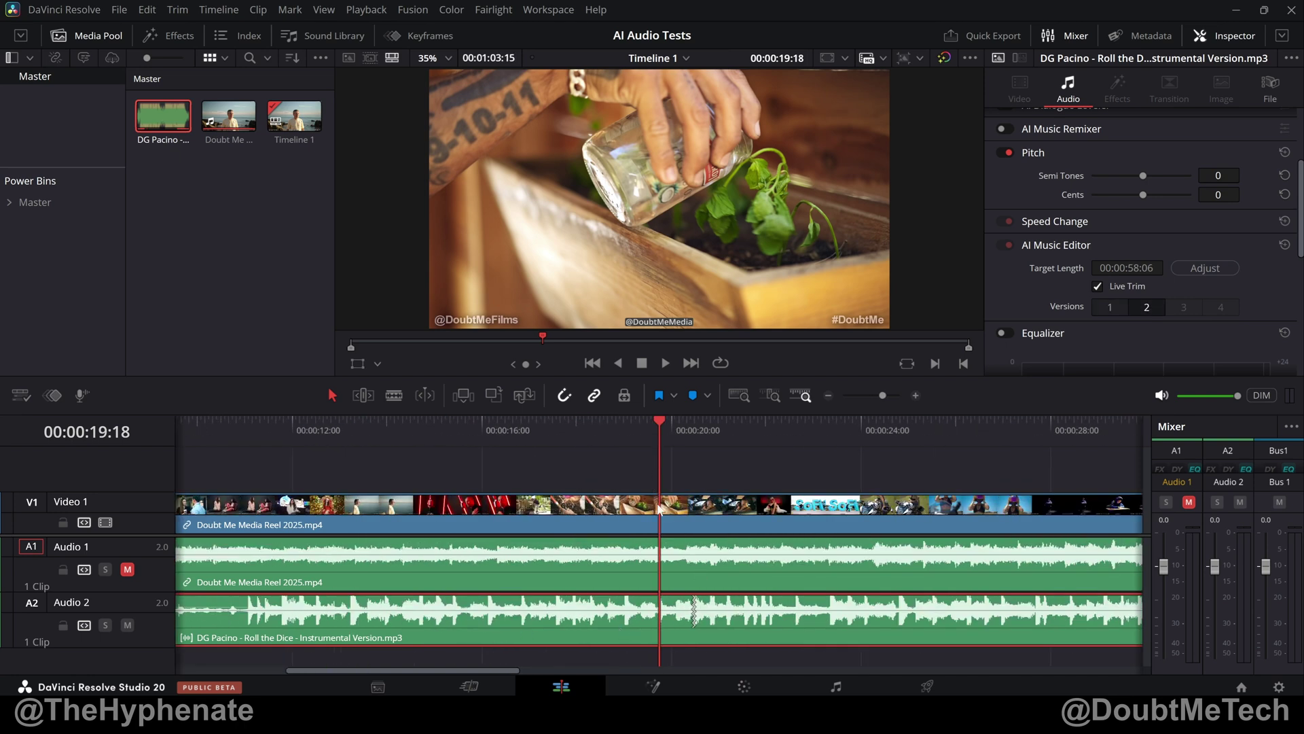
# Preview the Version 2 music against the reel, then fit the whole timeline in view
pyautogui.press('space')
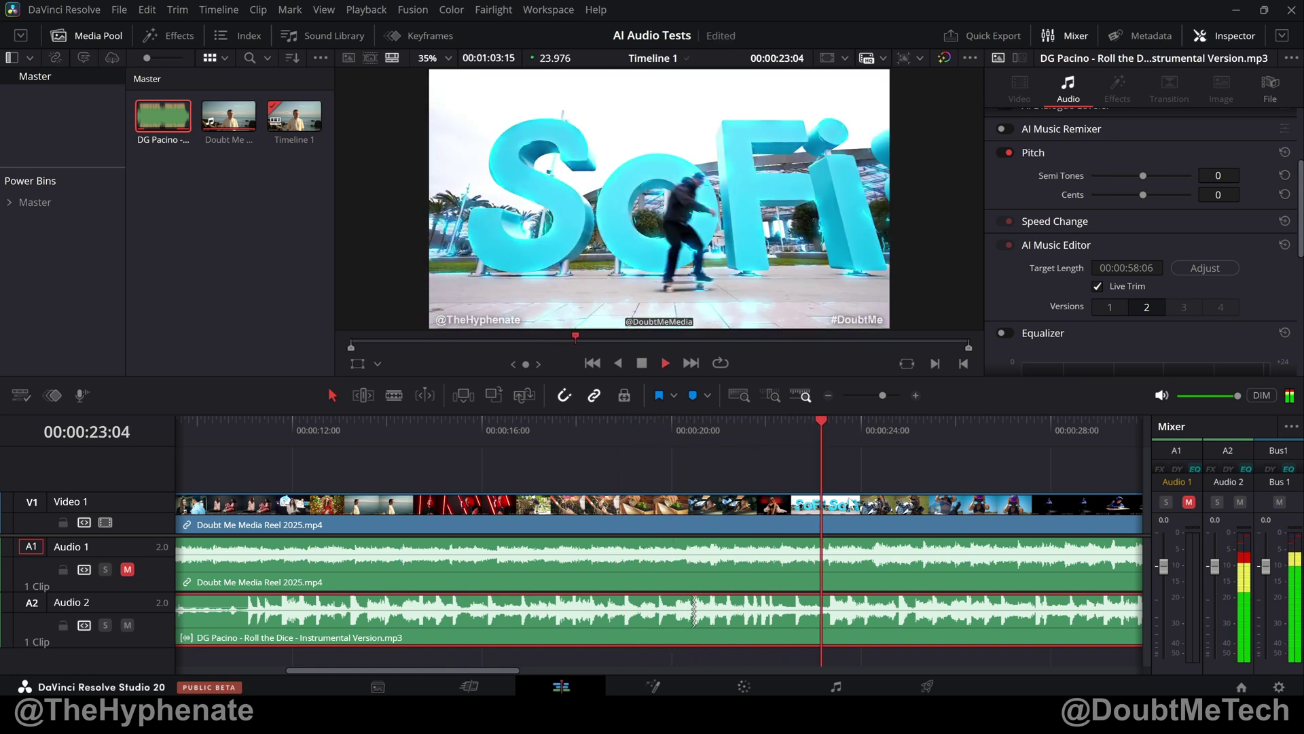
pyautogui.press('space')
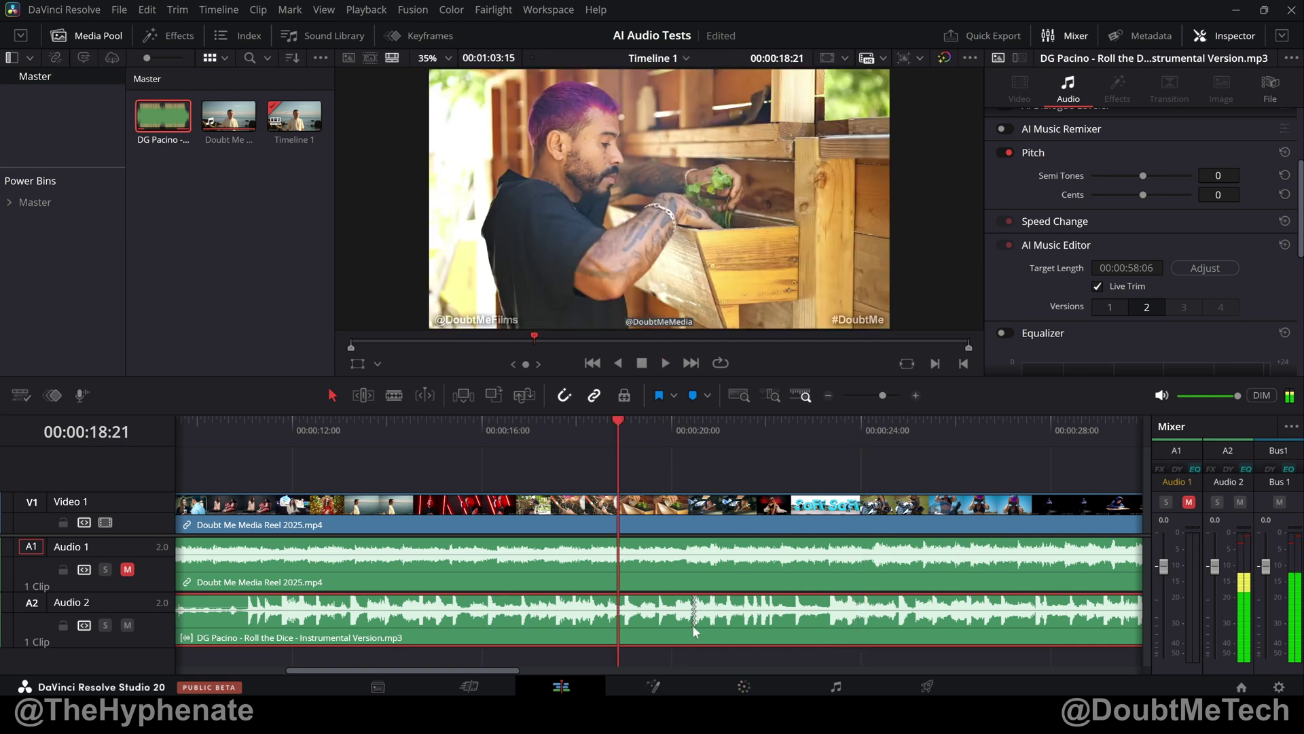
pyautogui.hotkey('shift', 'z')
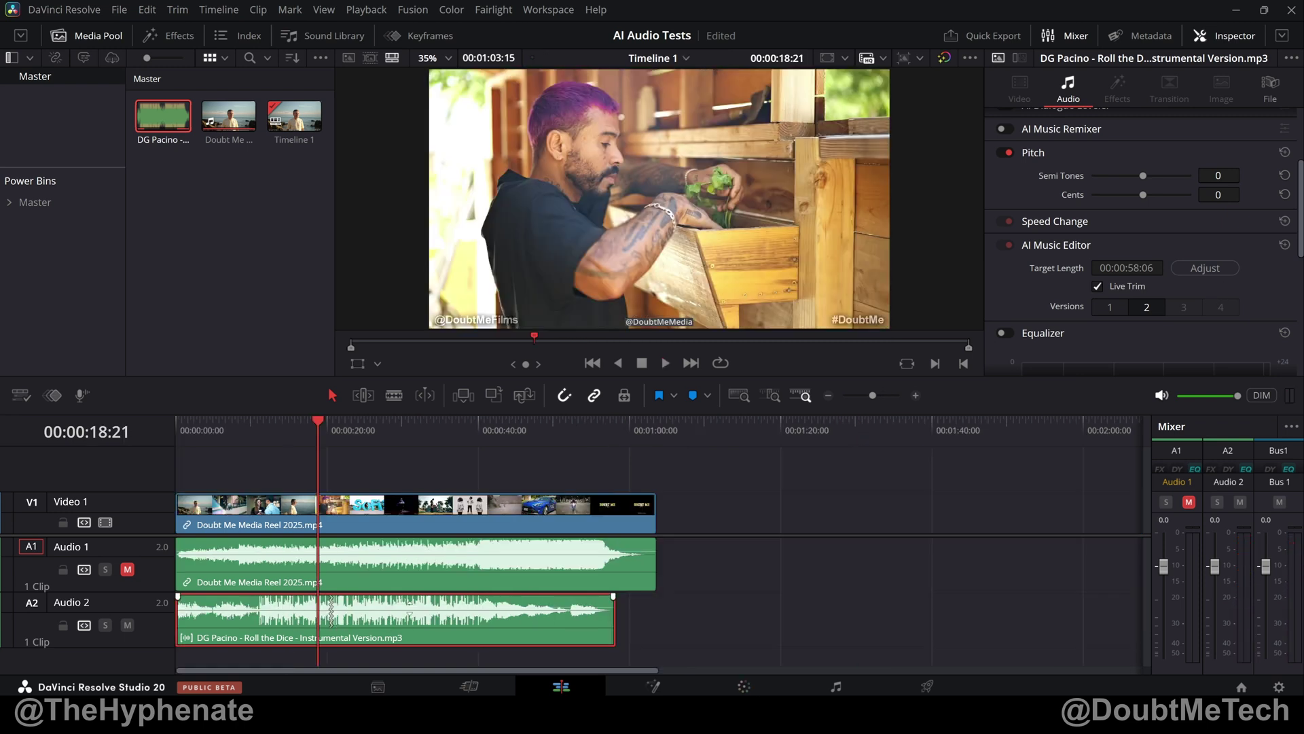
# Extend the A2 music to the video's end and preview it from about 30 seconds, then switch to Version 2 and pull its end back to about 1:01
pyautogui.moveTo(612, 610); pyautogui.dragTo(659, 611)
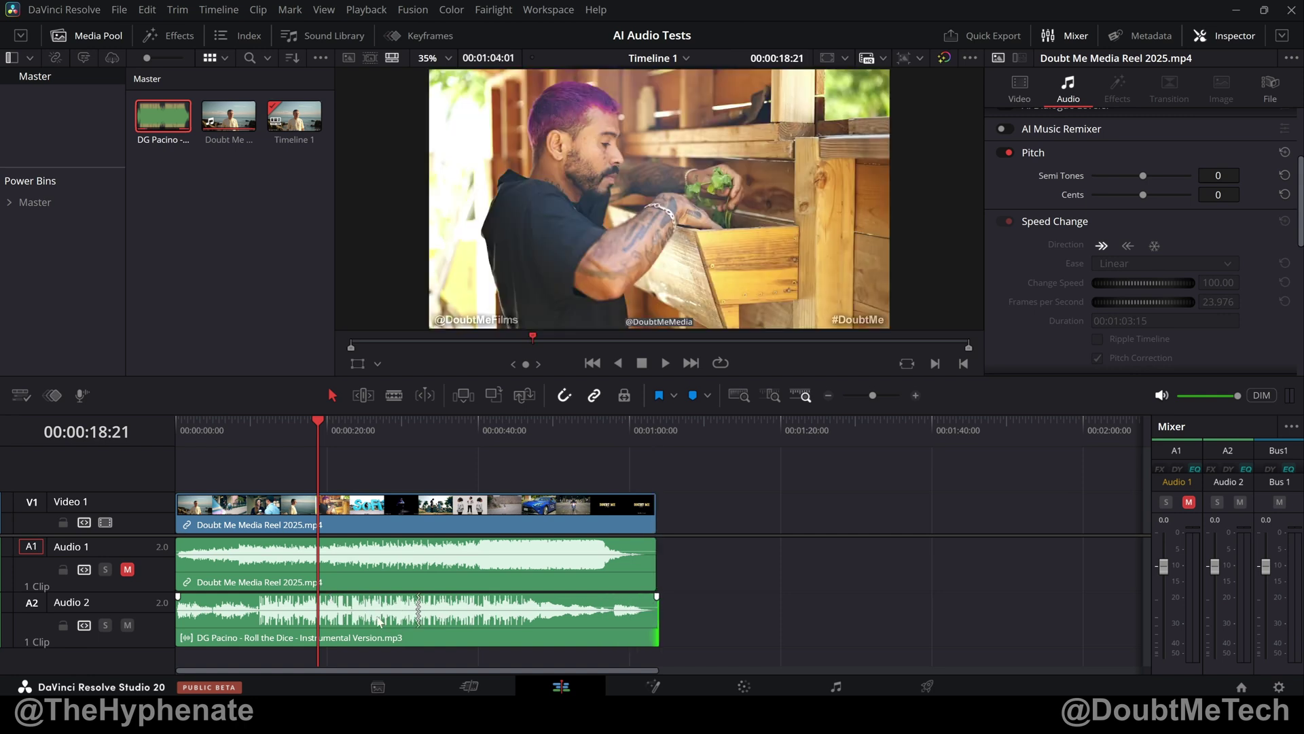
pyautogui.click(411, 435)
pyautogui.press('space')
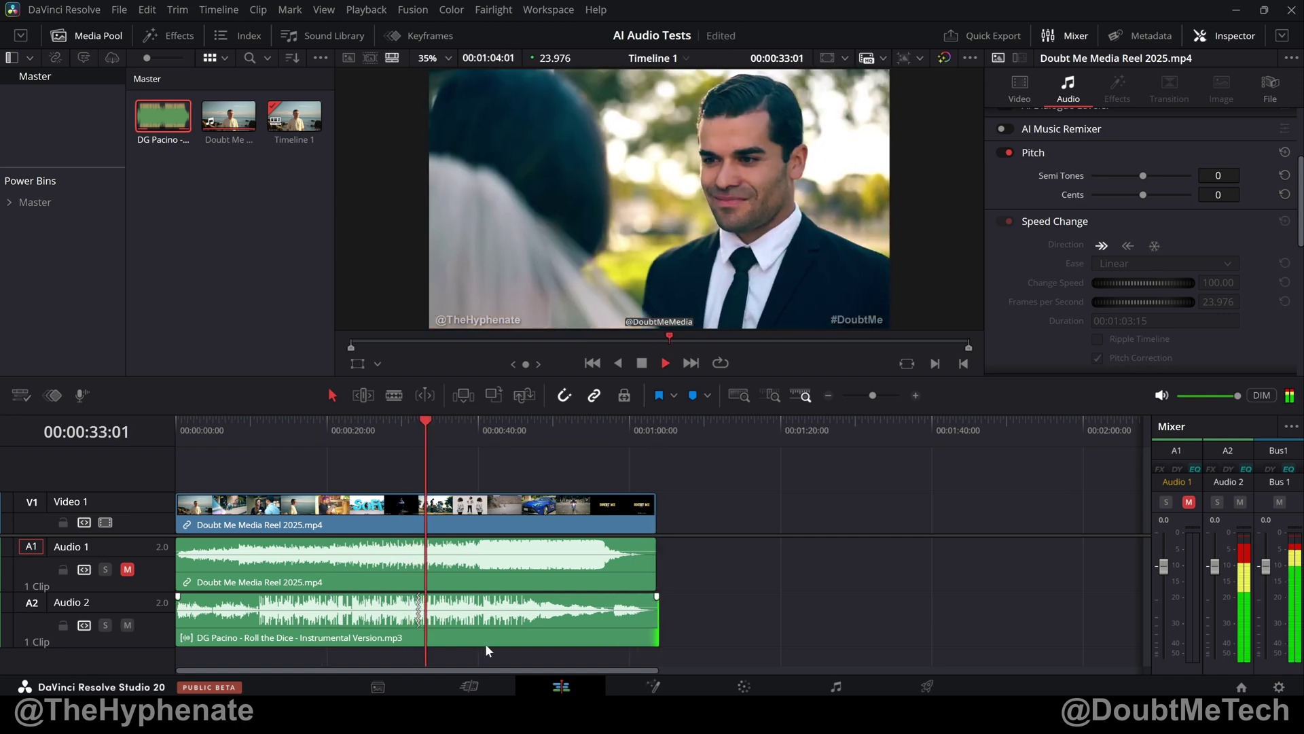
pyautogui.press('space')
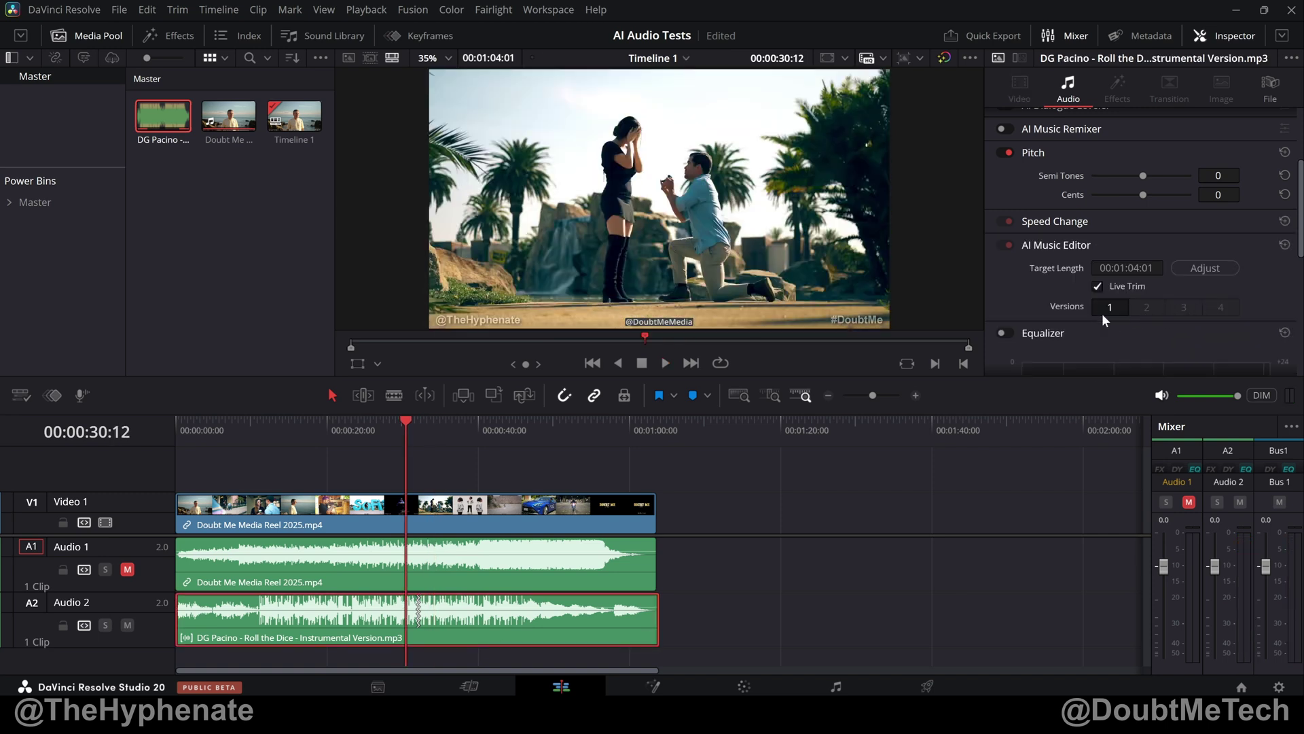
pyautogui.click(1139, 305)
pyautogui.moveTo(615, 620); pyautogui.dragTo(413, 632)
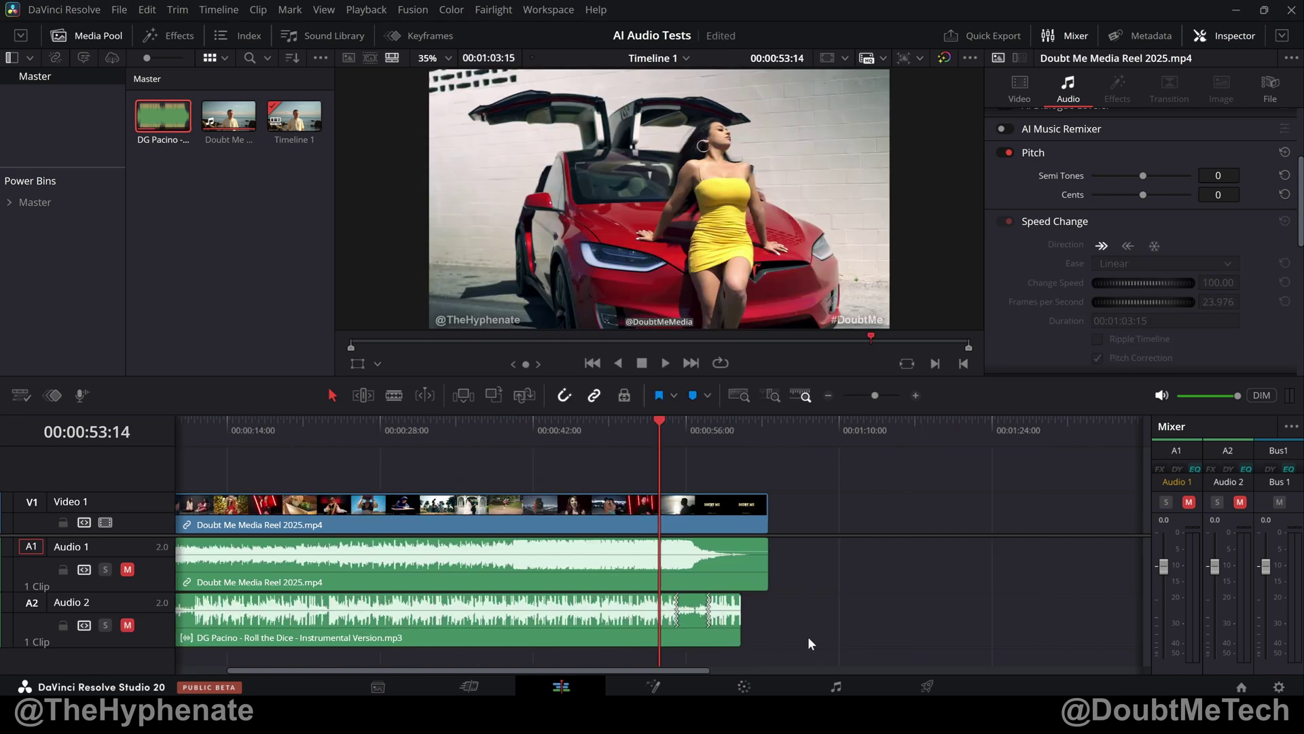
# Play the Audio 2 music and test trimming its end shorter, then longer again
pyautogui.scroll(-1, 777, 622)
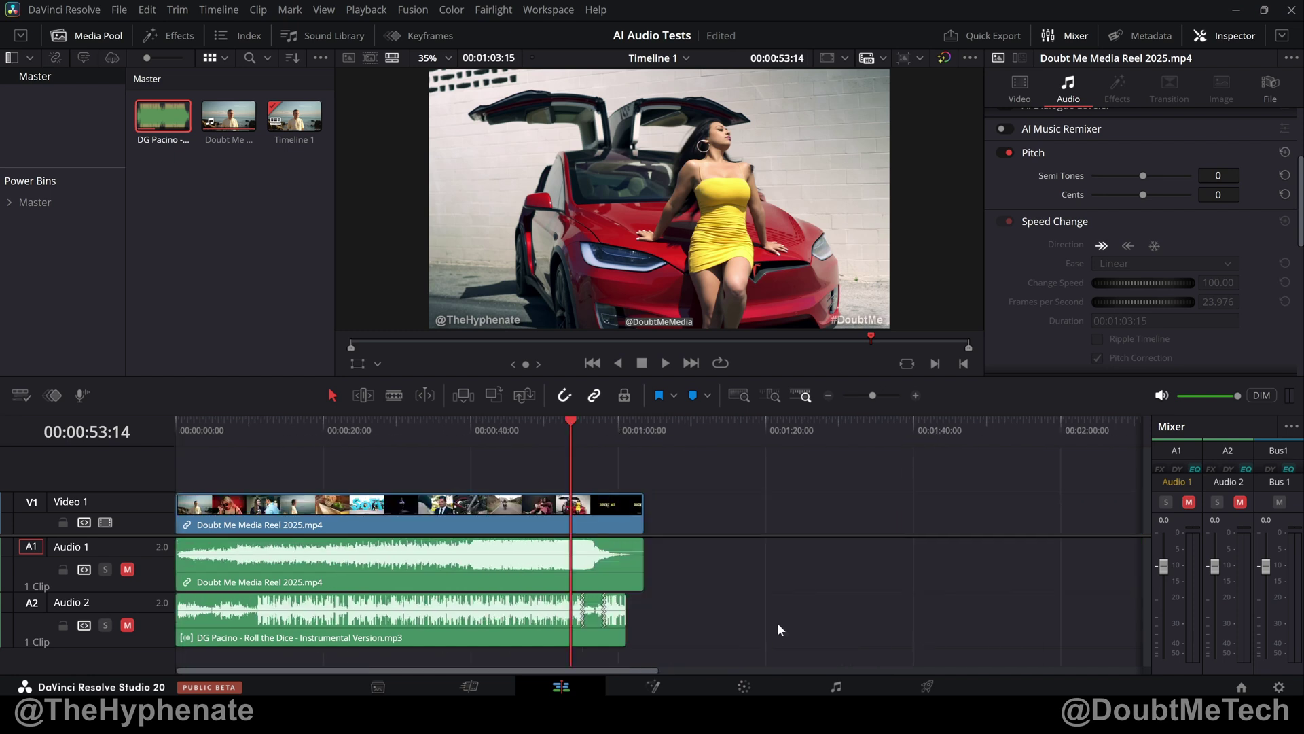
pyautogui.click(707, 639)
pyautogui.press('space')
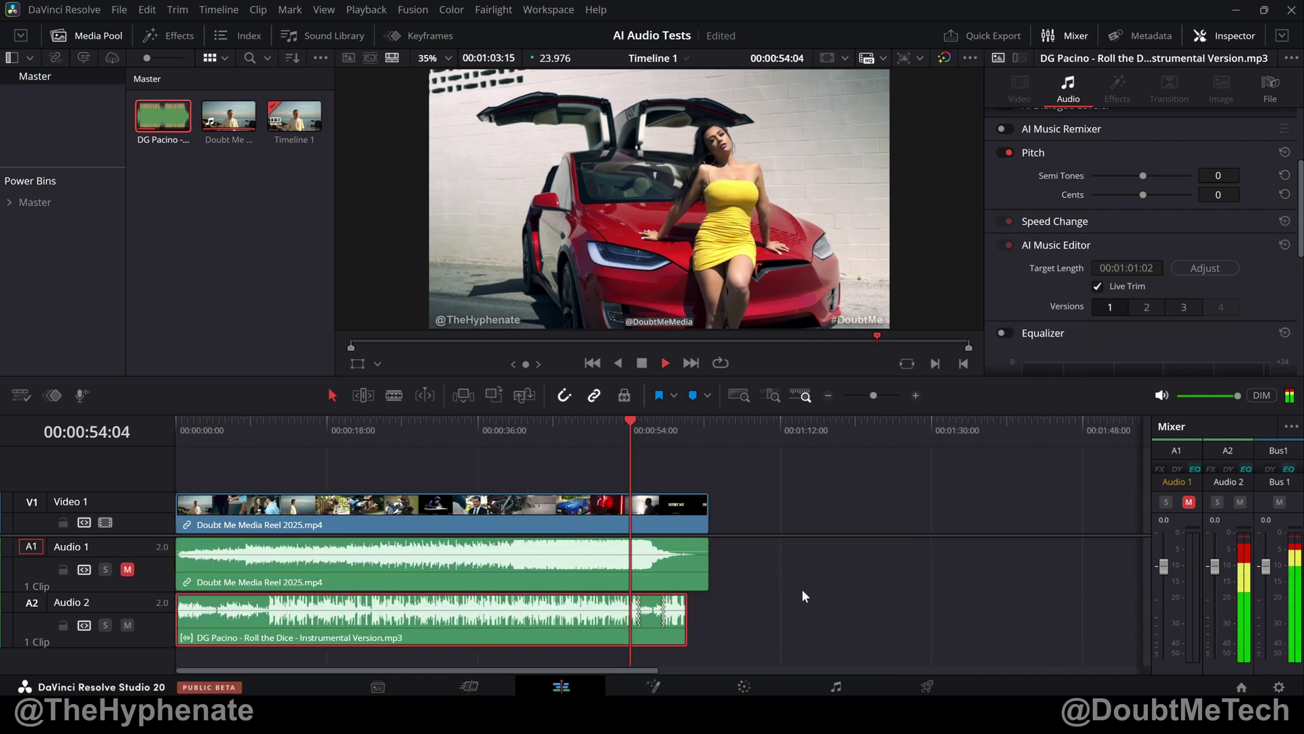
pyautogui.scroll(1, 825, 625)
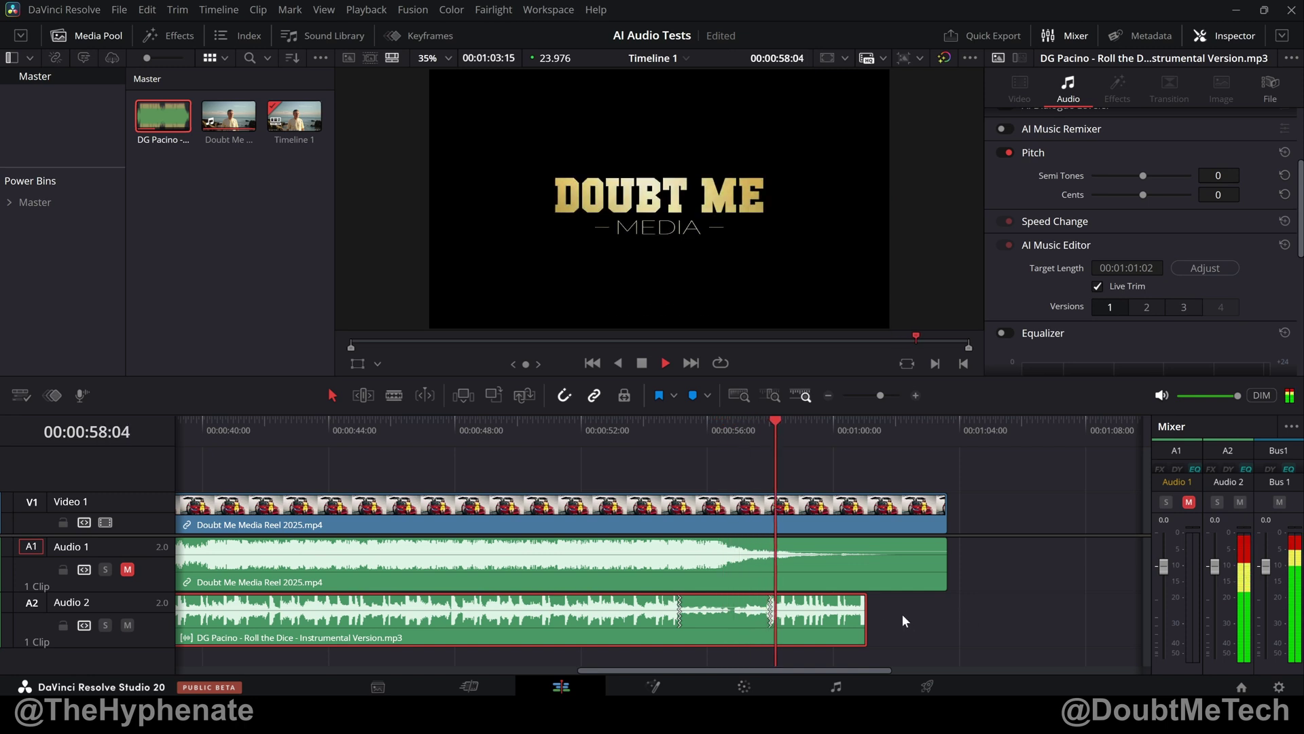
pyautogui.moveTo(859, 623); pyautogui.dragTo(868, 624)
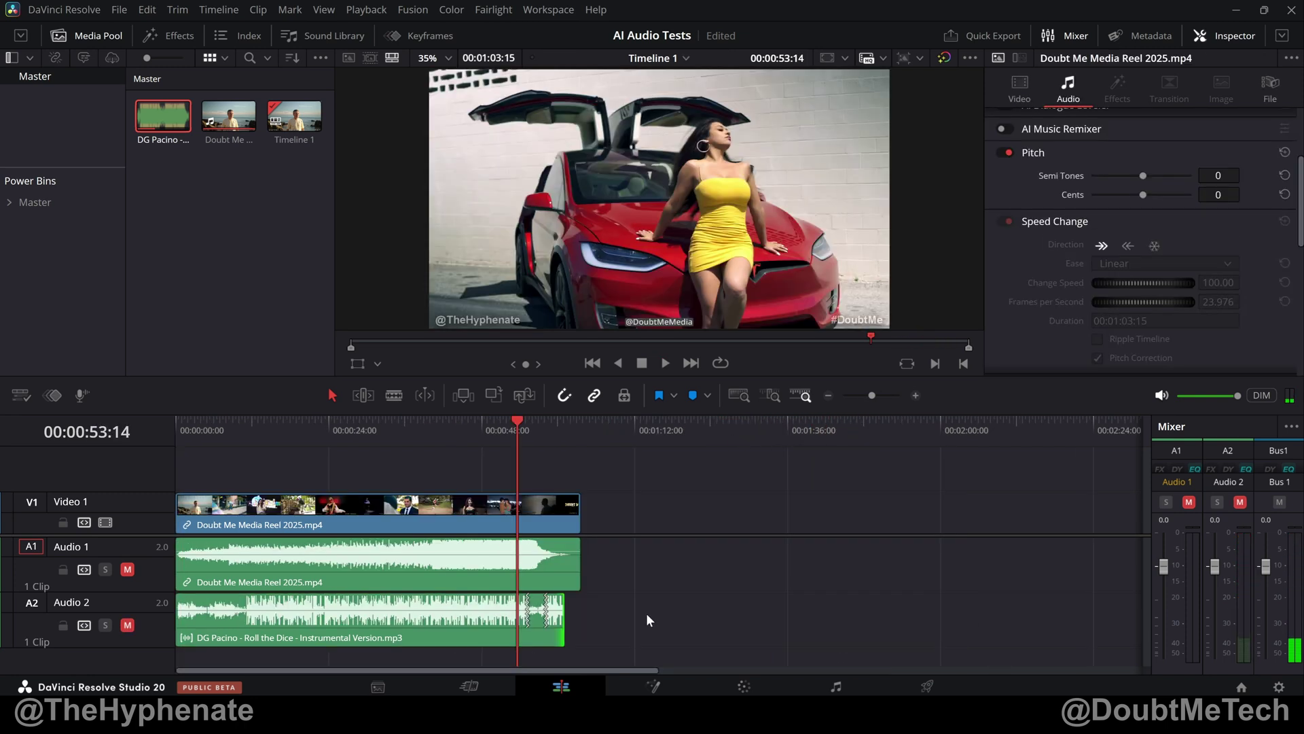
pyautogui.moveTo(646, 613); pyautogui.dragTo(1050, 613)
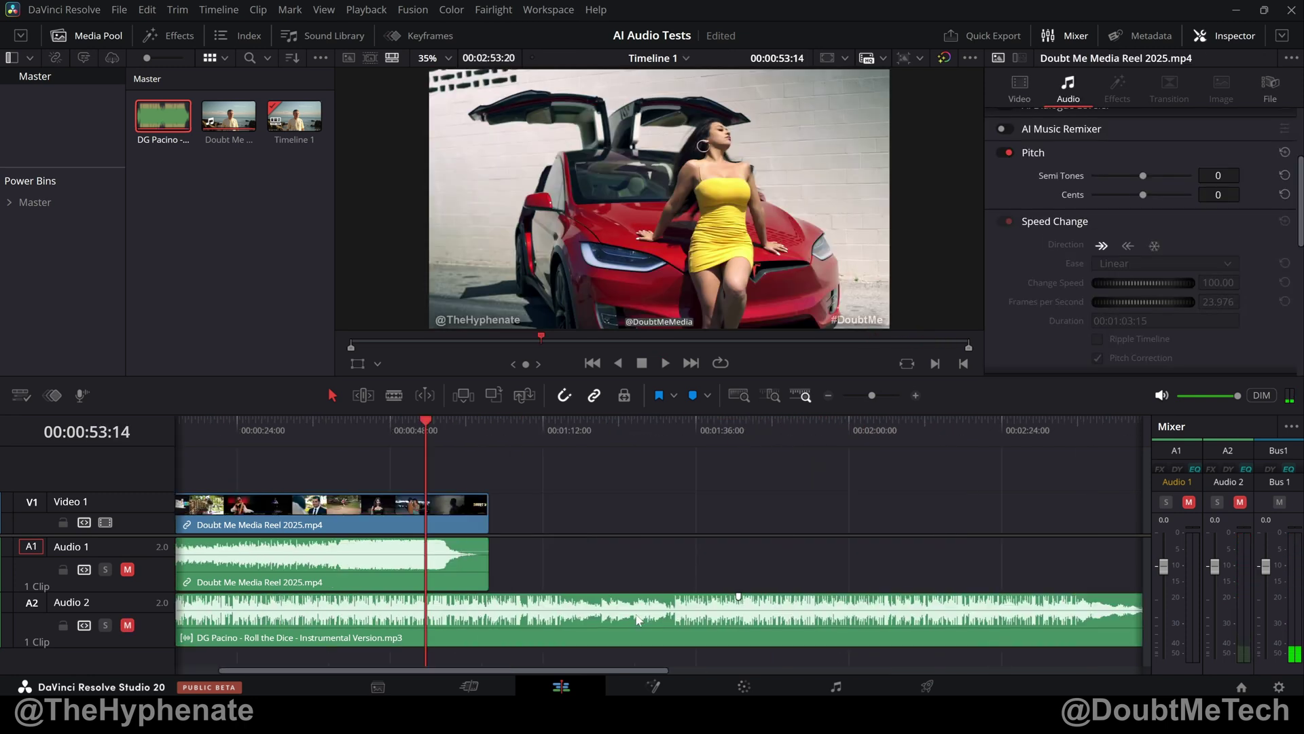
pyautogui.scroll(-2, 552, 560)
# Compare edit Versions 2 and 1 of the music clip, keep Version 1, and save the project
pyautogui.click(445, 624)
pyautogui.scroll(3, 445, 623)
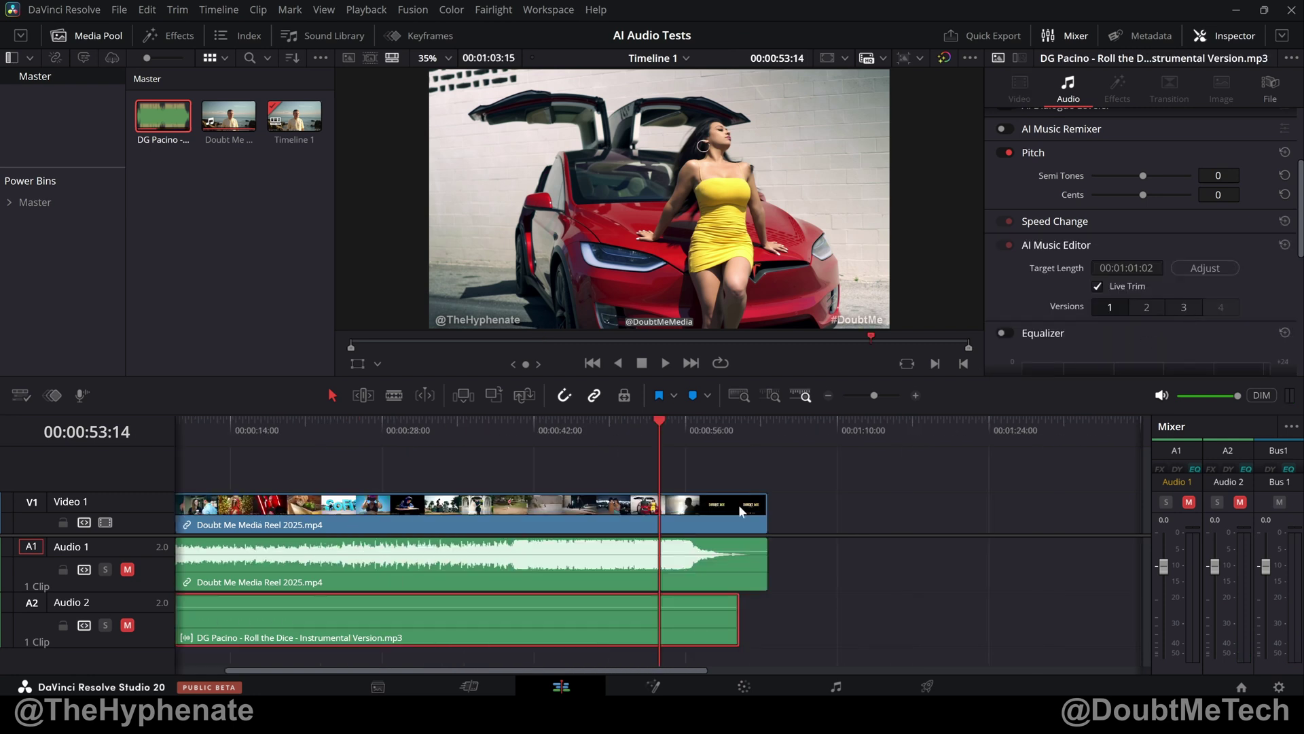
pyautogui.click(1157, 311)
pyautogui.click(1108, 309)
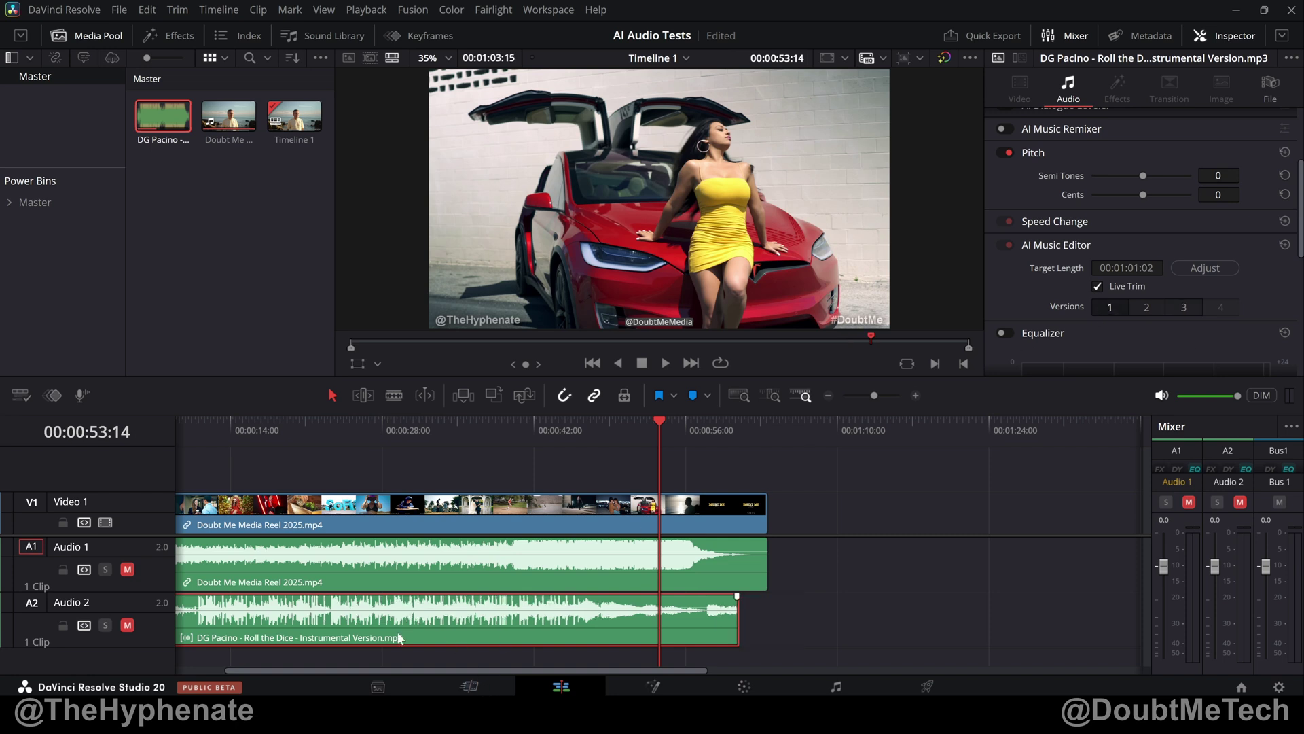
pyautogui.hotkey('ctrl', 's')
# Replace the edited clip with a fresh copy of the mp3 on Audio 2 at about 49 seconds, then save
pyautogui.press('Delete')
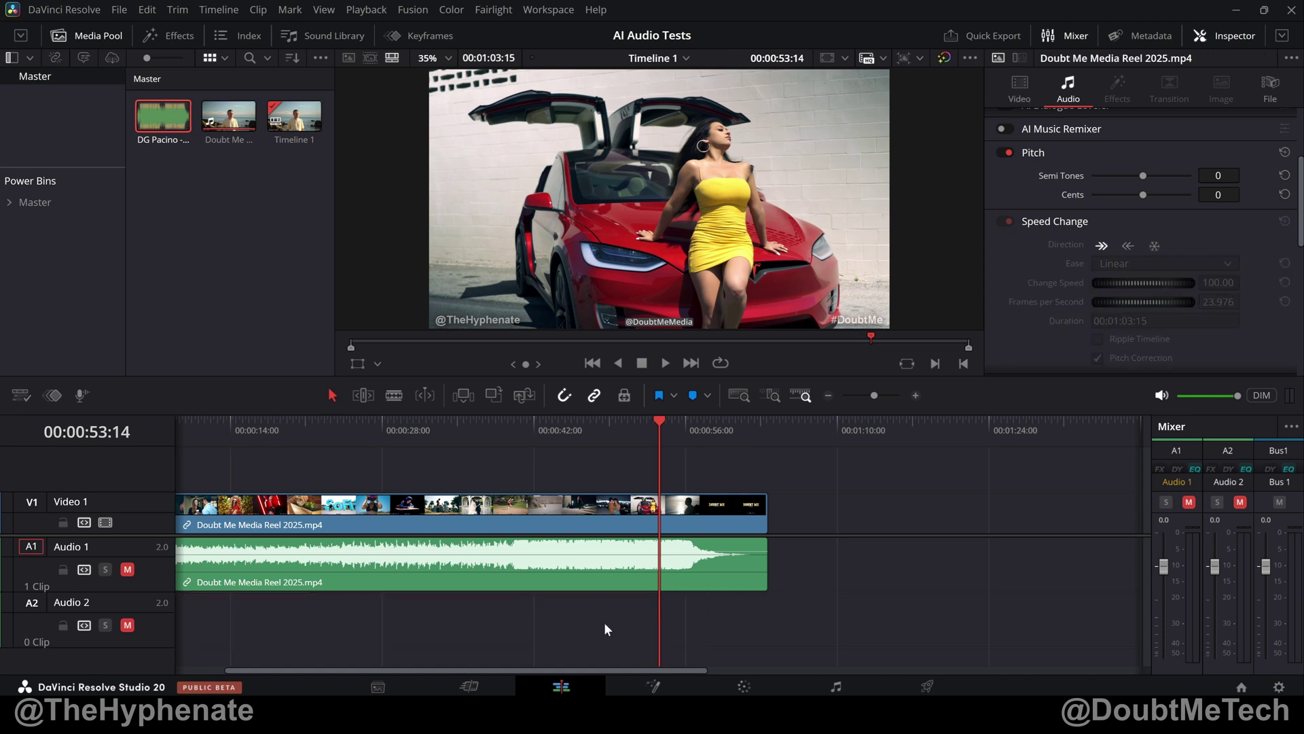
pyautogui.moveTo(163, 116); pyautogui.dragTo(612, 620)
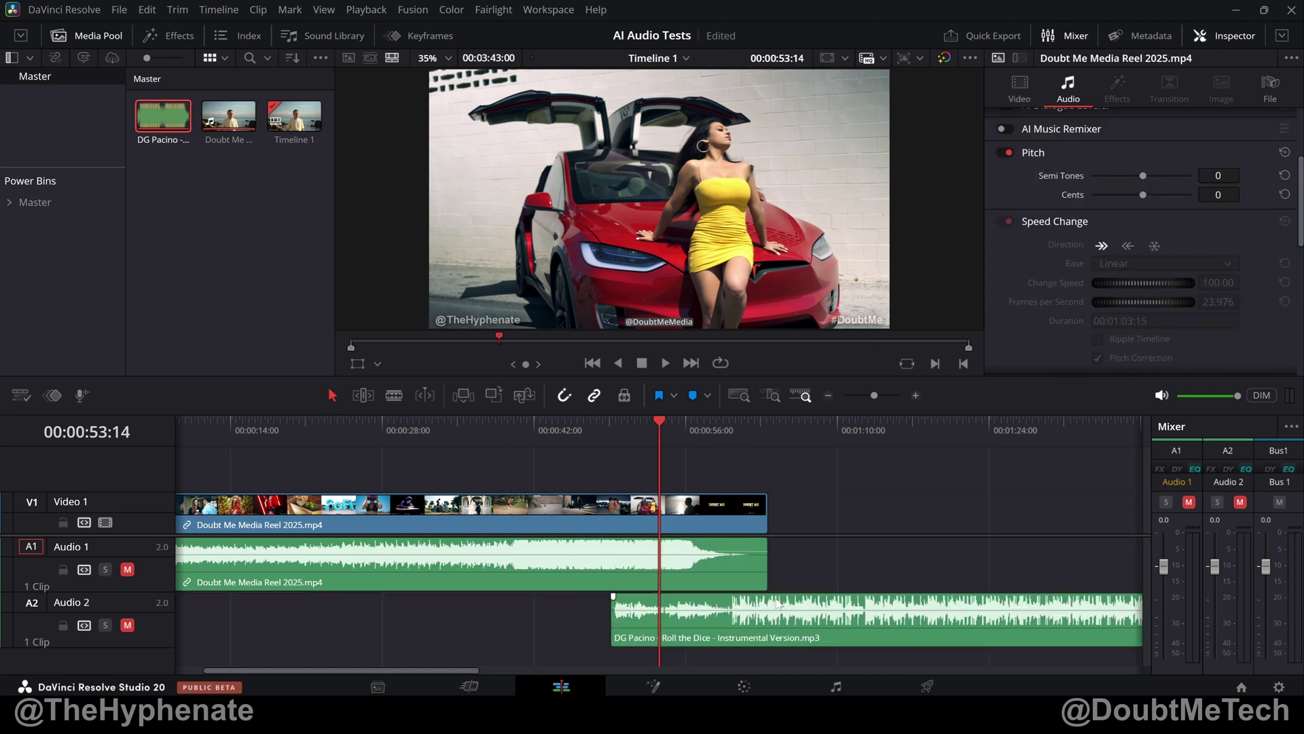
pyautogui.hotkey('ctrl', 's')
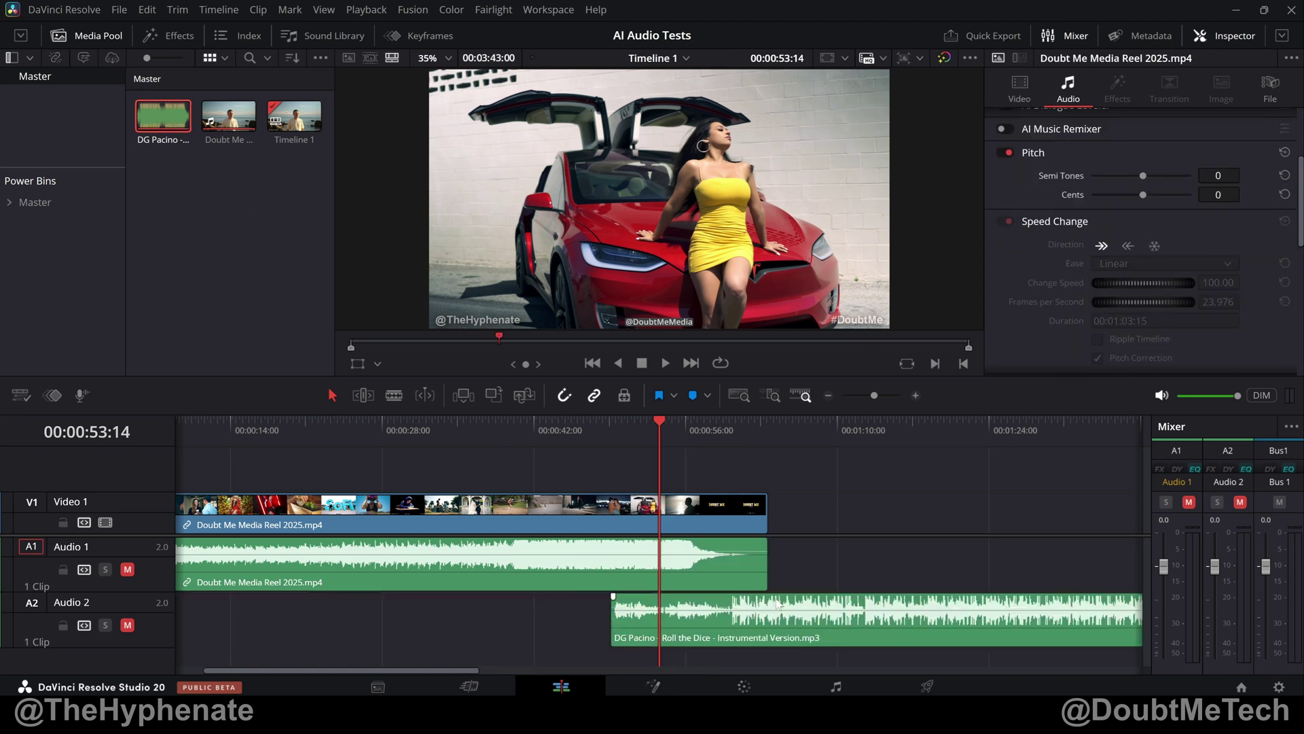